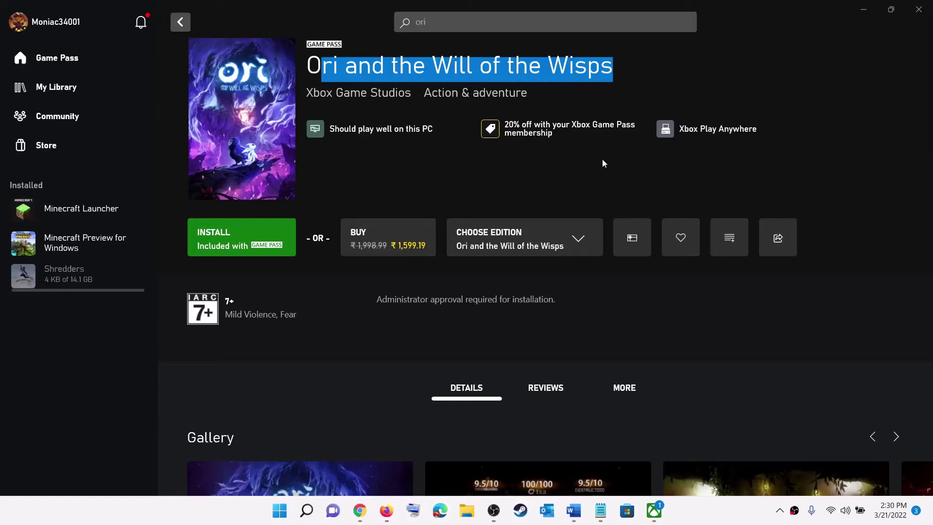
# Select the full title 'Ori and the Will of the Wisps' on the Xbox game page
pyautogui.click(602, 158)
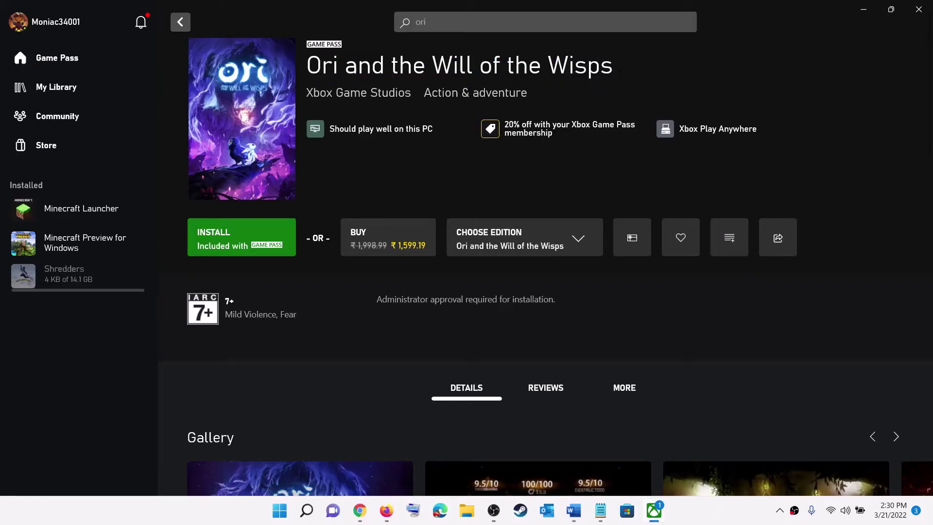
pyautogui.moveTo(614, 68); pyautogui.dragTo(305, 68)
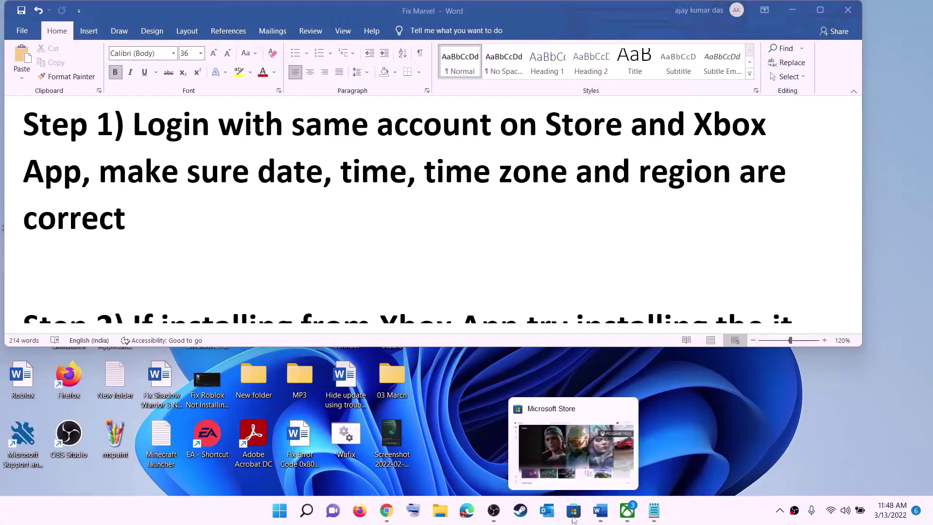
# Sign out of Microsoft Store, then sign back in with the same account using the Windows Hello PIN
pyautogui.click(574, 511)
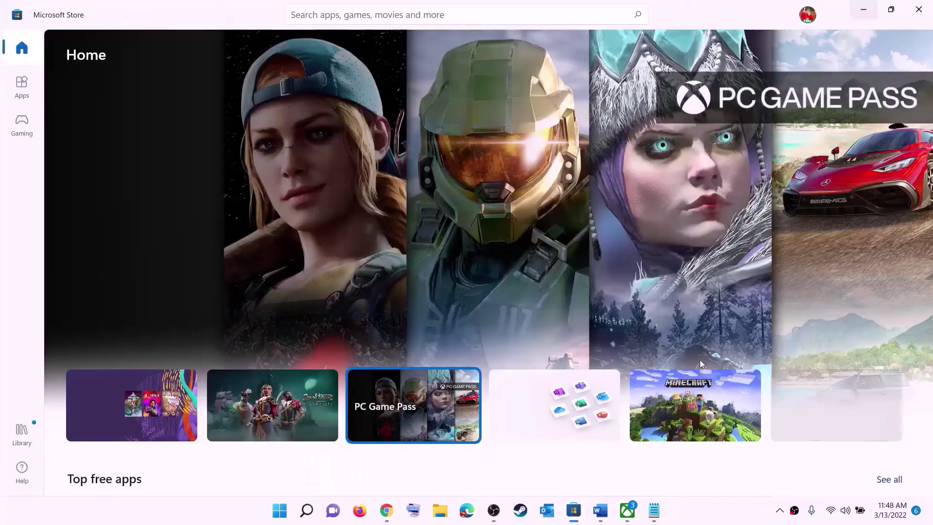
pyautogui.click(807, 16)
pyautogui.click(680, 69)
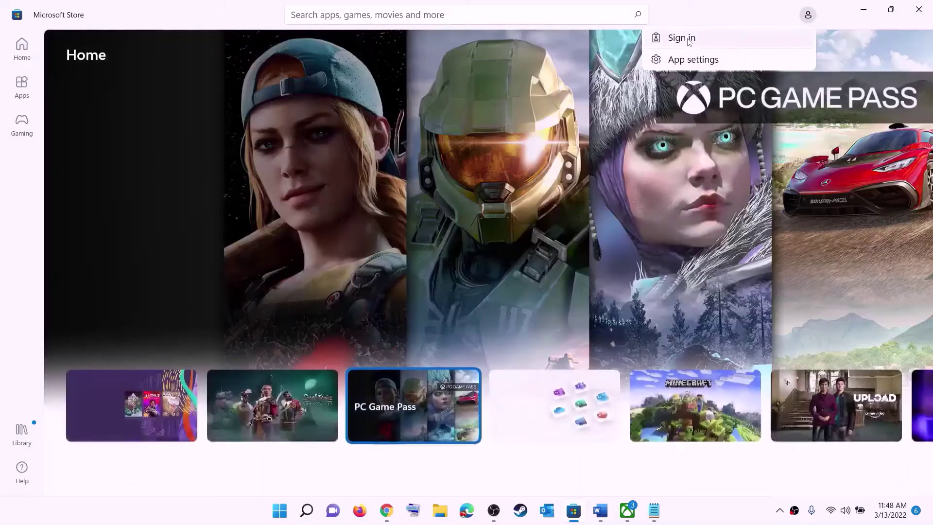
pyautogui.click(861, 42)
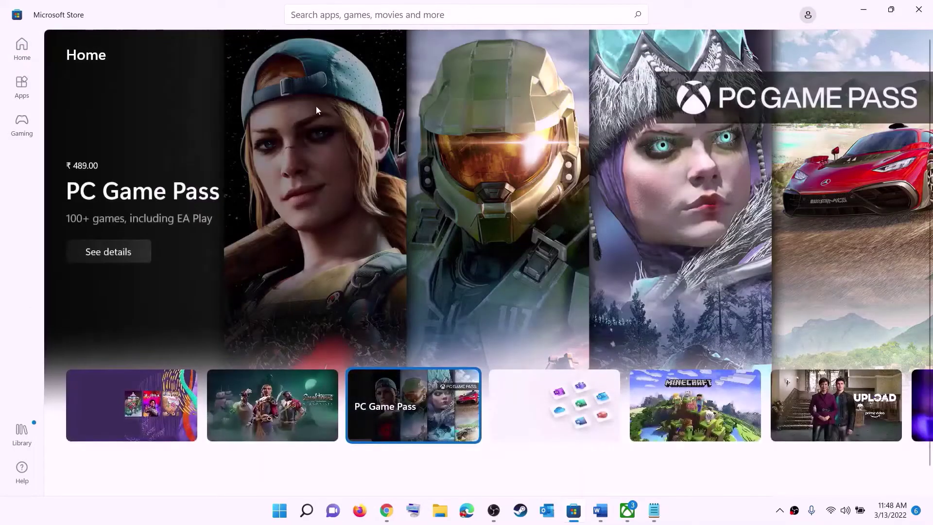
pyautogui.click(511, 178)
pyautogui.click(528, 370)
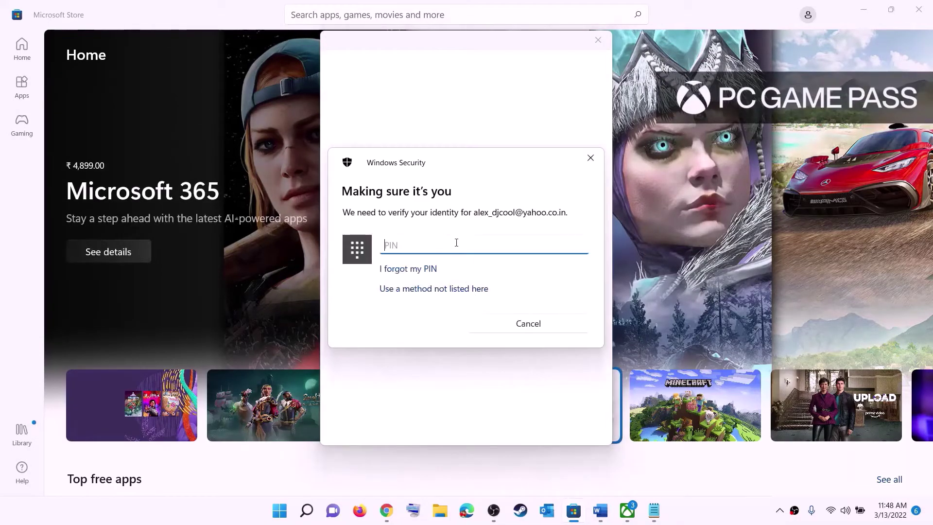
pyautogui.write('••••')
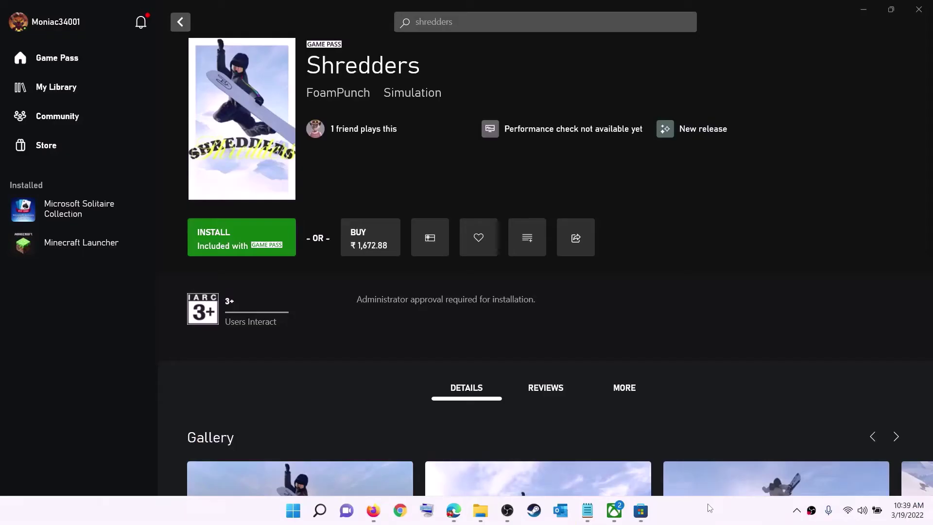
# Sign out of the Xbox app profile and begin signing back in from the profile menu
pyautogui.click(56, 25)
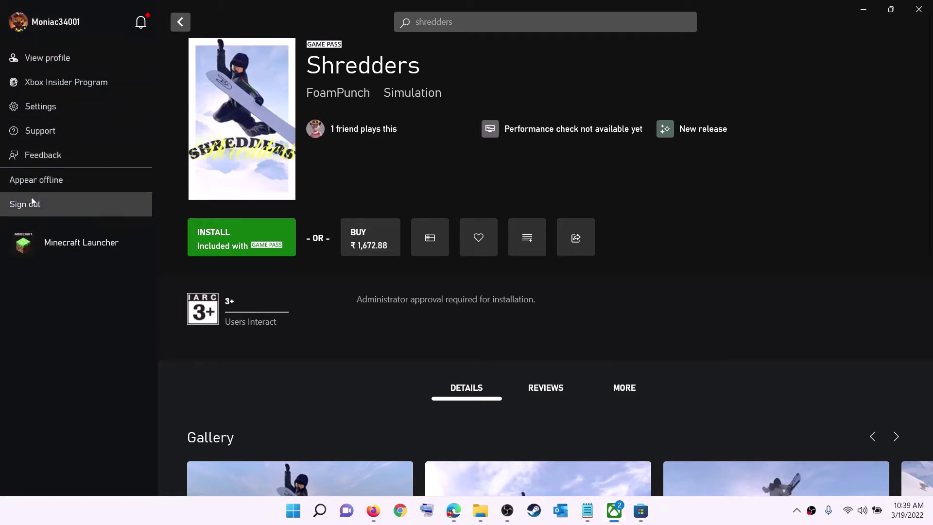
pyautogui.click(52, 206)
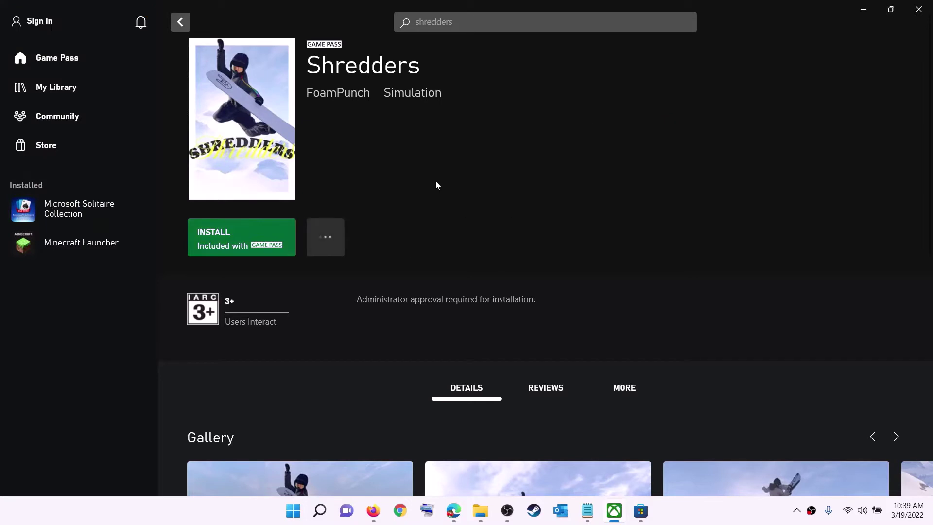
pyautogui.click(43, 22)
pyautogui.click(33, 155)
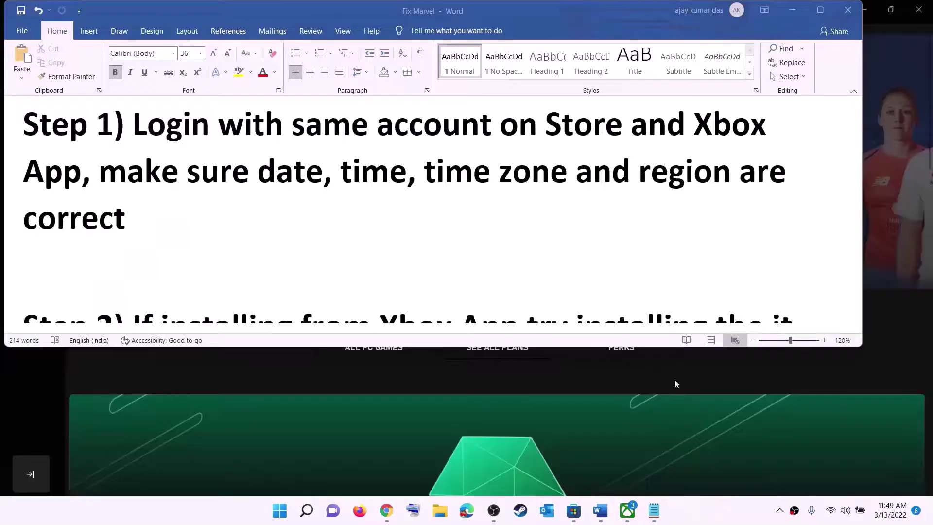
# Highlight the date, time and region reminder in Word, then bring up the taskbar clock options
pyautogui.moveTo(162, 175); pyautogui.dragTo(710, 199)
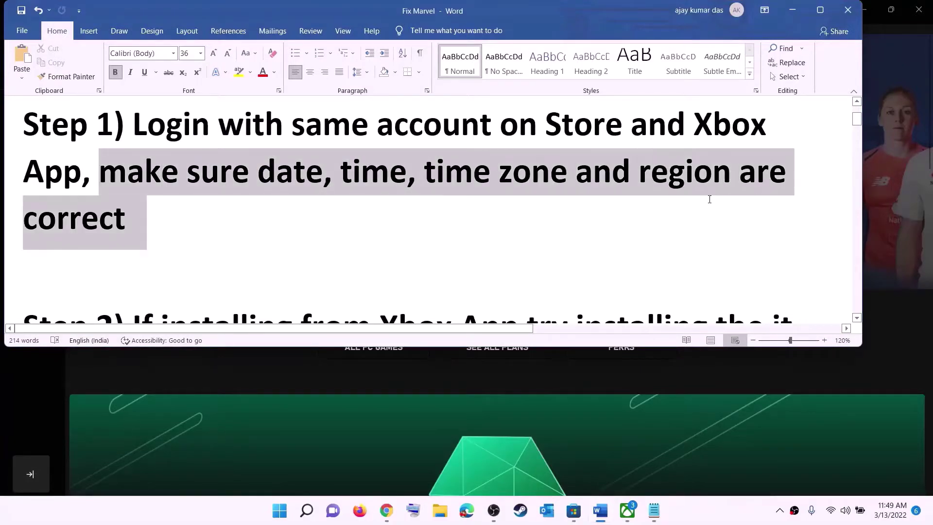
pyautogui.click(793, 11)
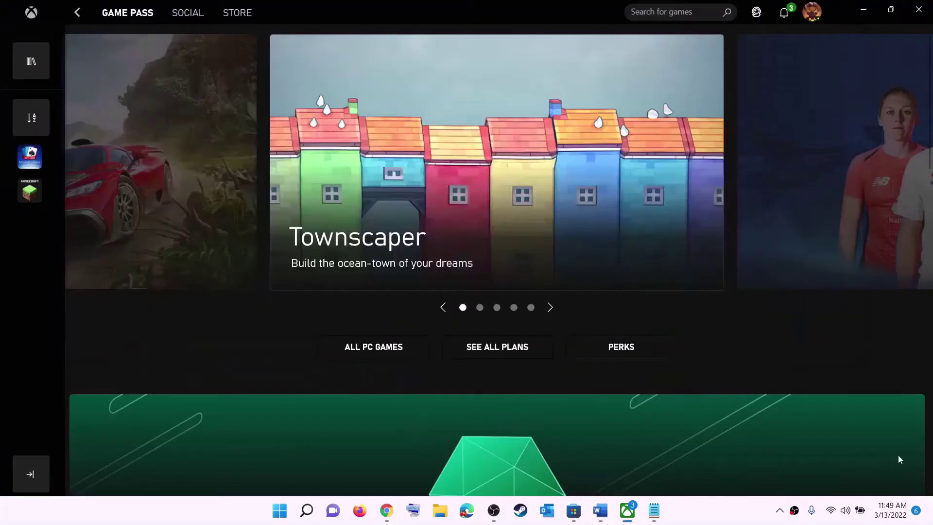
pyautogui.rightClick(887, 519)
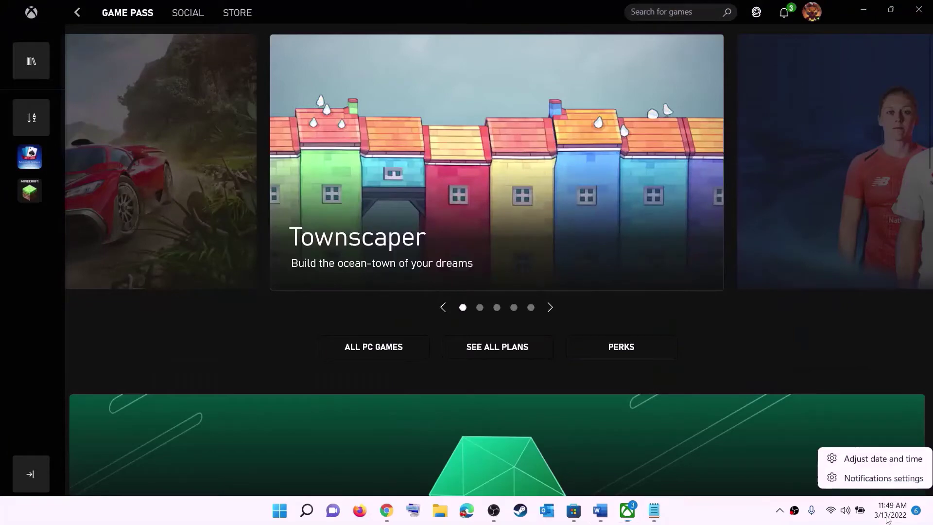
# Keep the Chennai (UTC+05:30) time zone and sync the clock now in Date & time settings
pyautogui.click(887, 459)
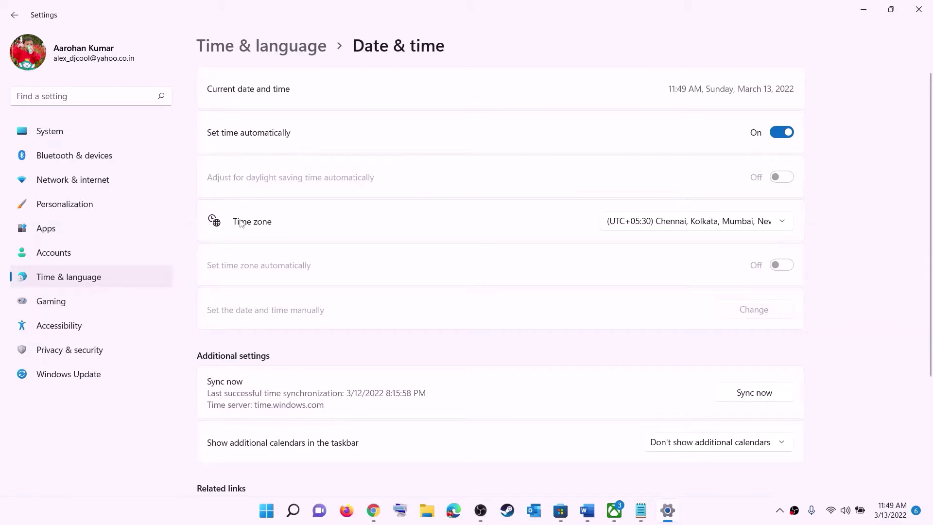
pyautogui.click(684, 227)
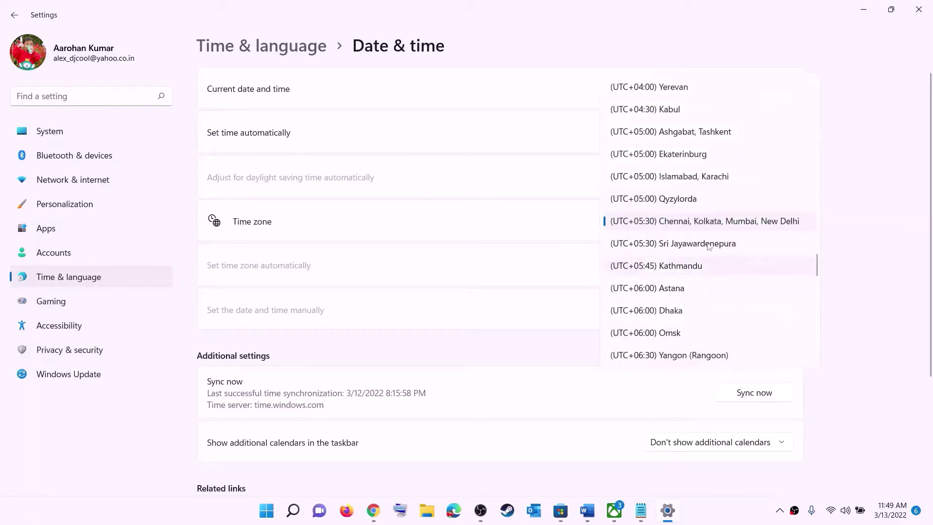
pyautogui.click(713, 226)
pyautogui.click(762, 395)
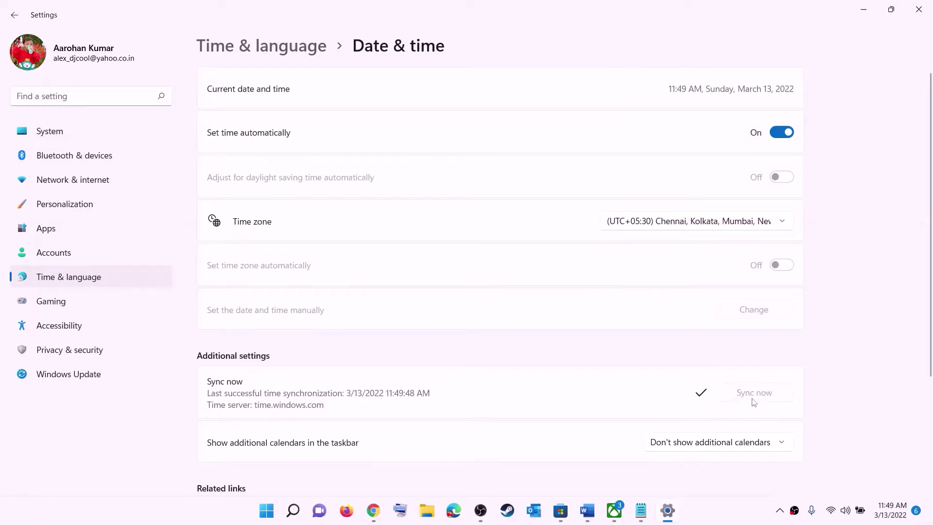
# Confirm India as the country in Language & region, then close Settings
pyautogui.click(73, 277)
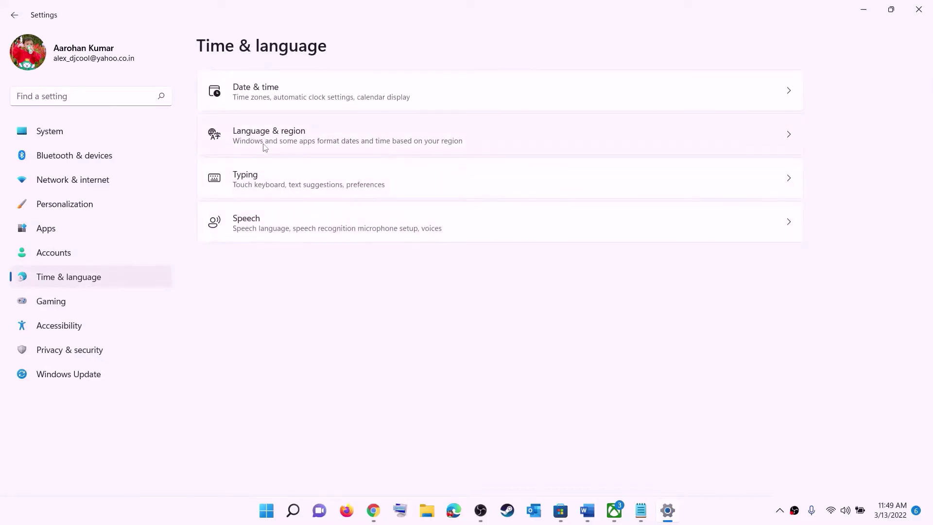
pyautogui.click(265, 136)
pyautogui.click(759, 275)
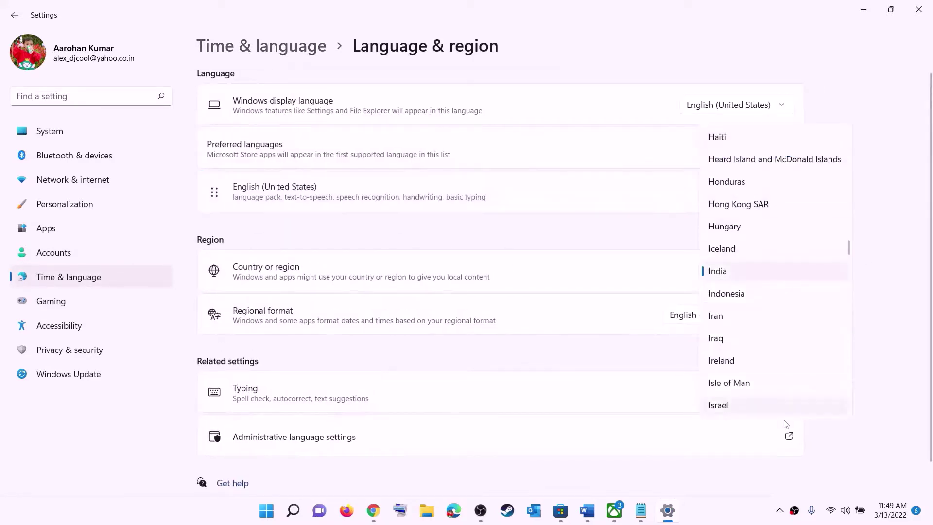
pyautogui.click(902, 182)
pyautogui.click(918, 9)
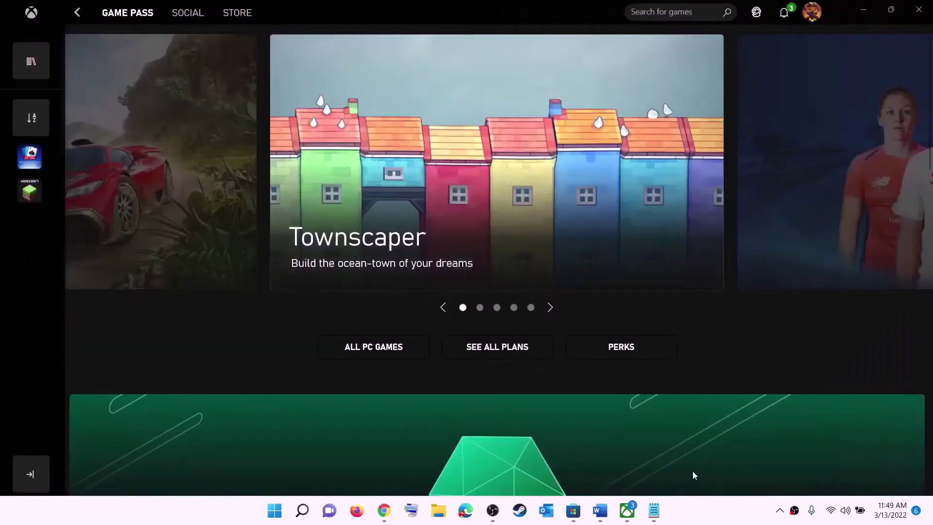
# Highlight Step 2's advice to install from the Store library, then switch to Microsoft Store
pyautogui.click(600, 510)
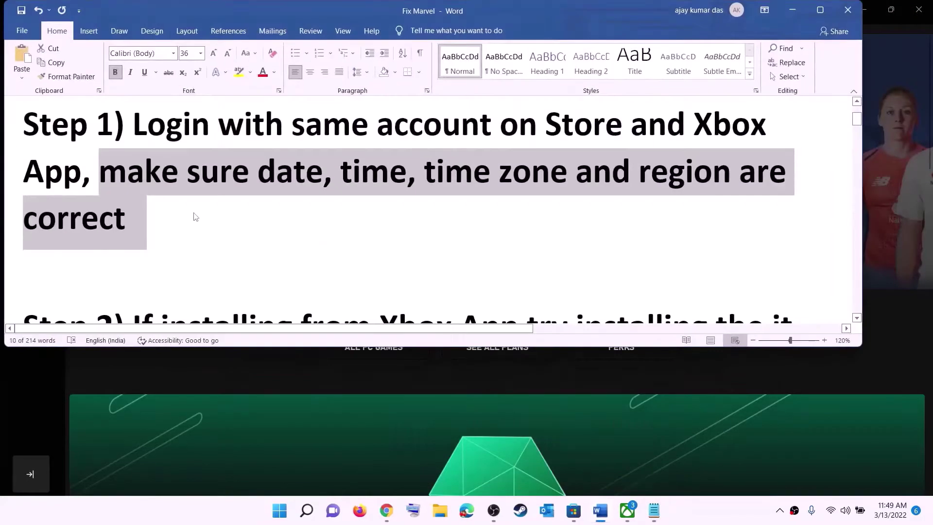
pyautogui.scroll(-3, 195, 216)
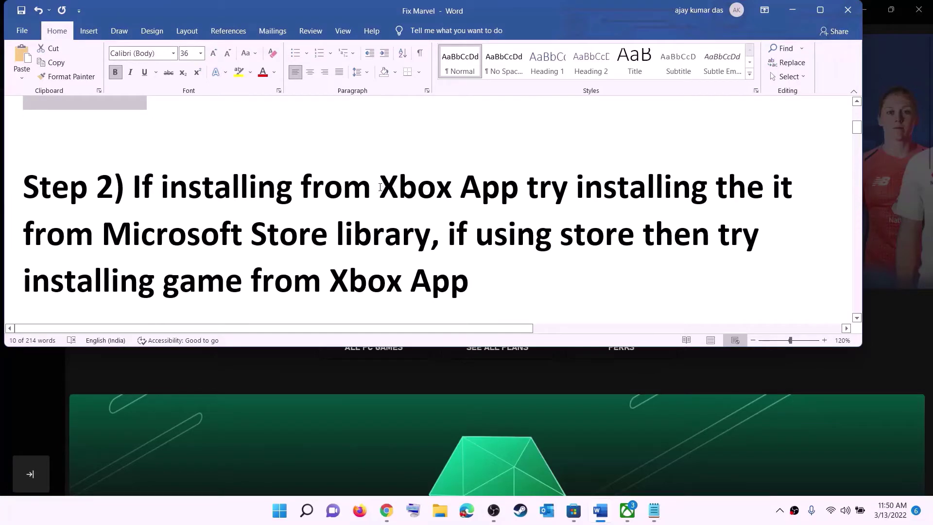
pyautogui.moveTo(382, 185); pyautogui.dragTo(398, 224)
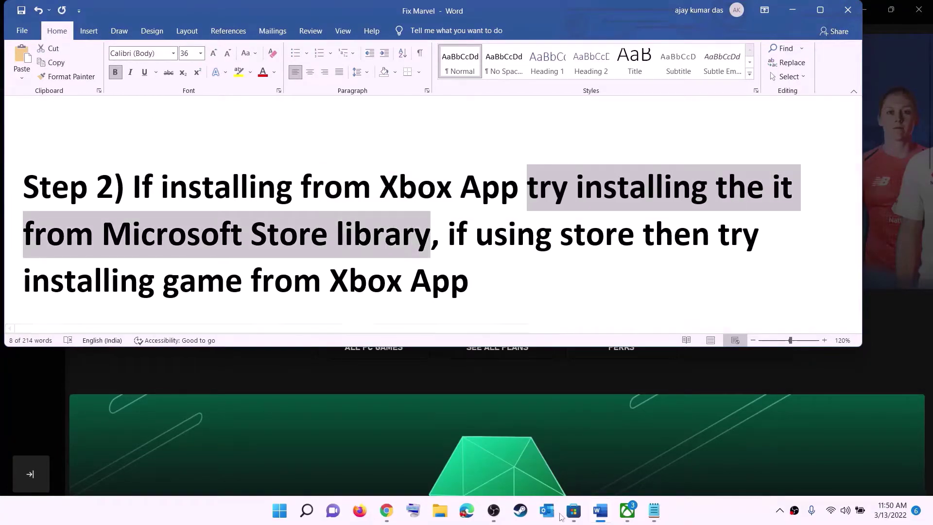
pyautogui.click(573, 510)
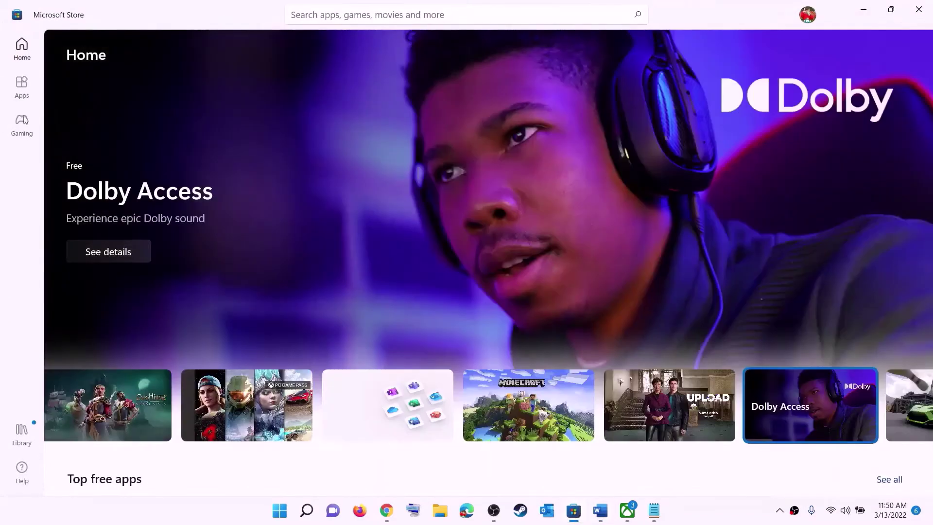
# Open the Store Library and scroll through its 33 Updates & downloads entries
pyautogui.click(22, 436)
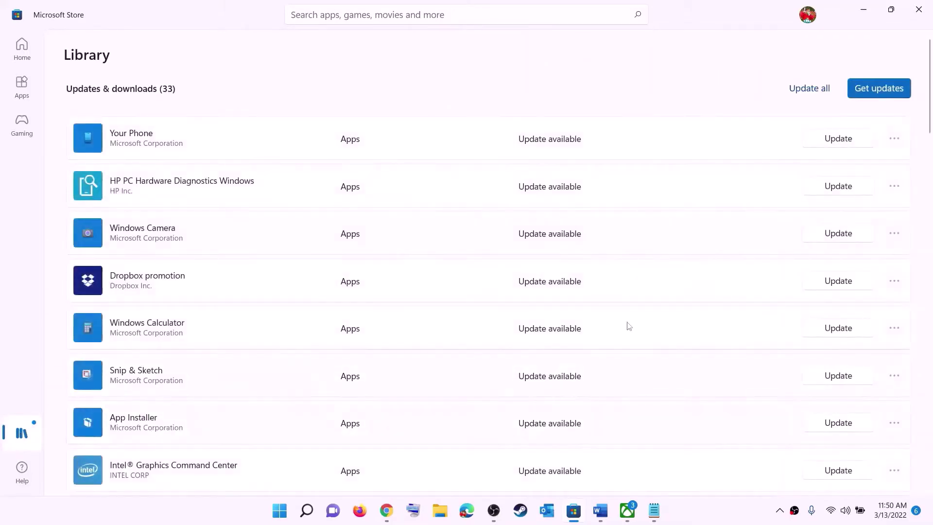
pyautogui.scroll(-8, 632, 316)
pyautogui.scroll(8, 560, 397)
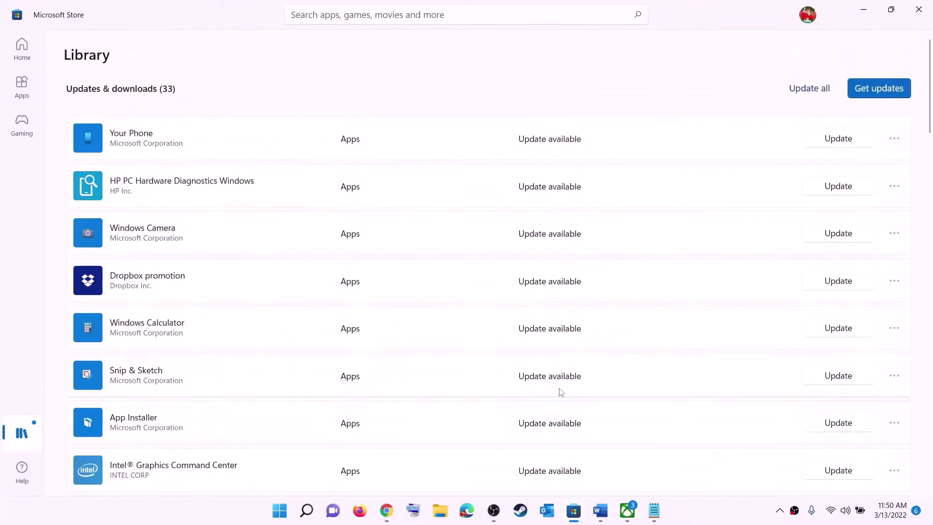
pyautogui.scroll(-20, 567, 341)
pyautogui.scroll(-4, 568, 339)
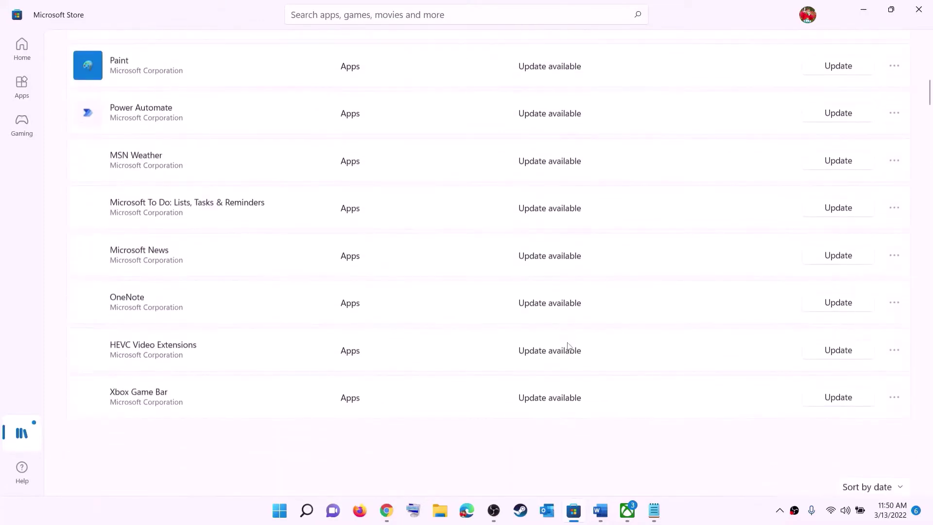
pyautogui.scroll(18, 590, 279)
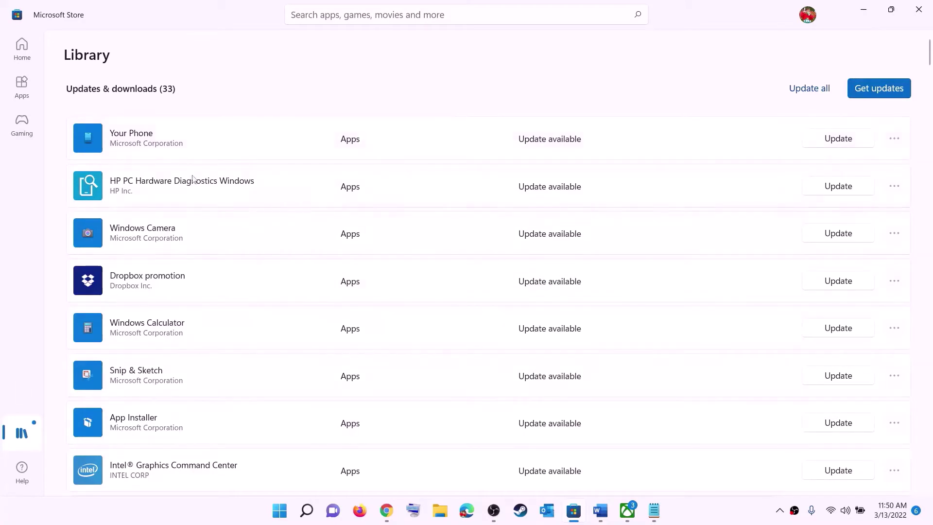
# Highlight 'using store' and 'installing game from Xbox App' in the guide, briefly checking Xbox search
pyautogui.click(601, 511)
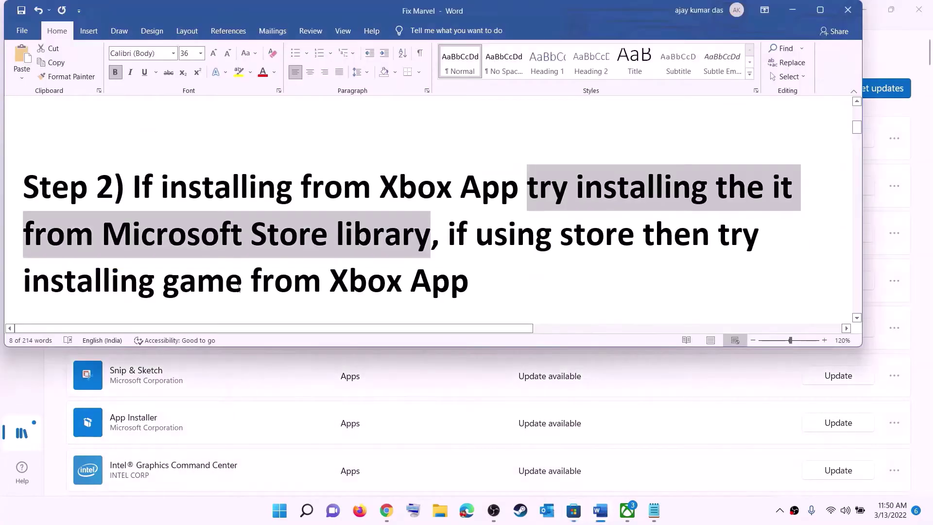
pyautogui.moveTo(477, 232); pyautogui.dragTo(643, 233)
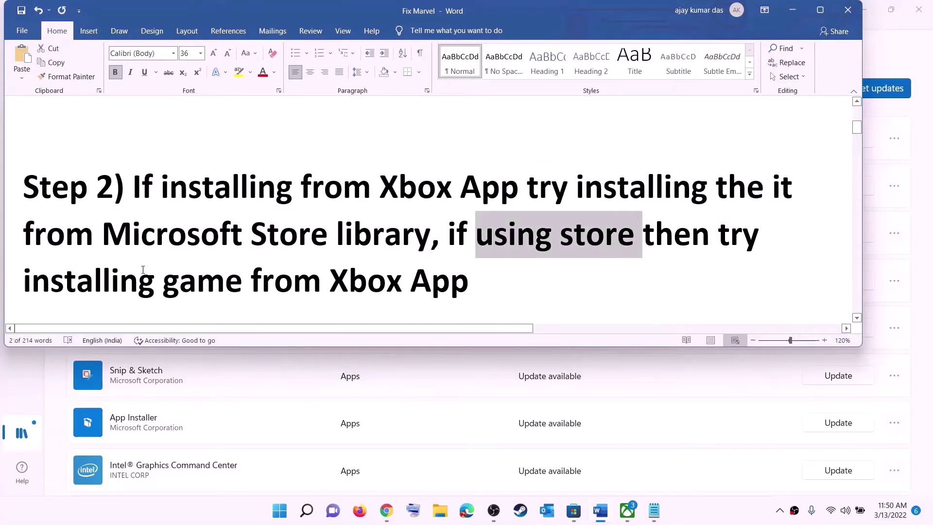
pyautogui.moveTo(143, 270); pyautogui.dragTo(475, 270)
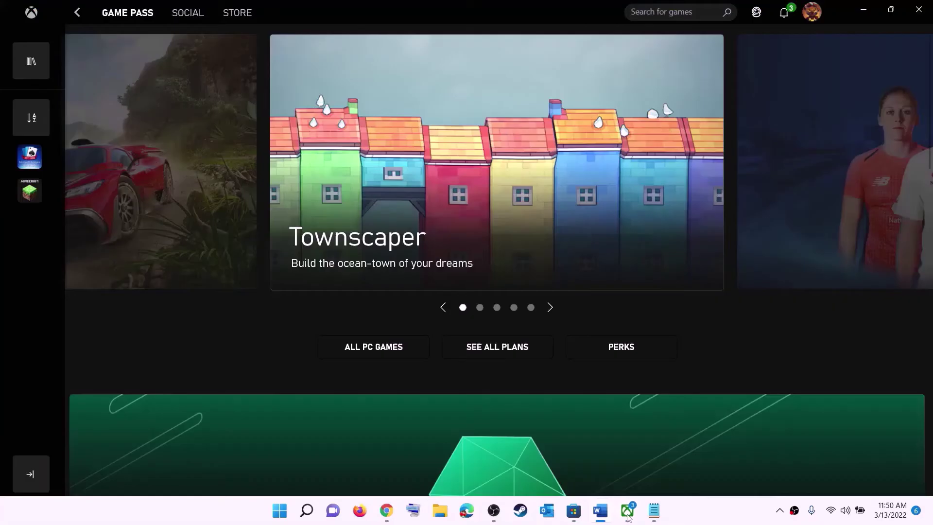
pyautogui.click(628, 510)
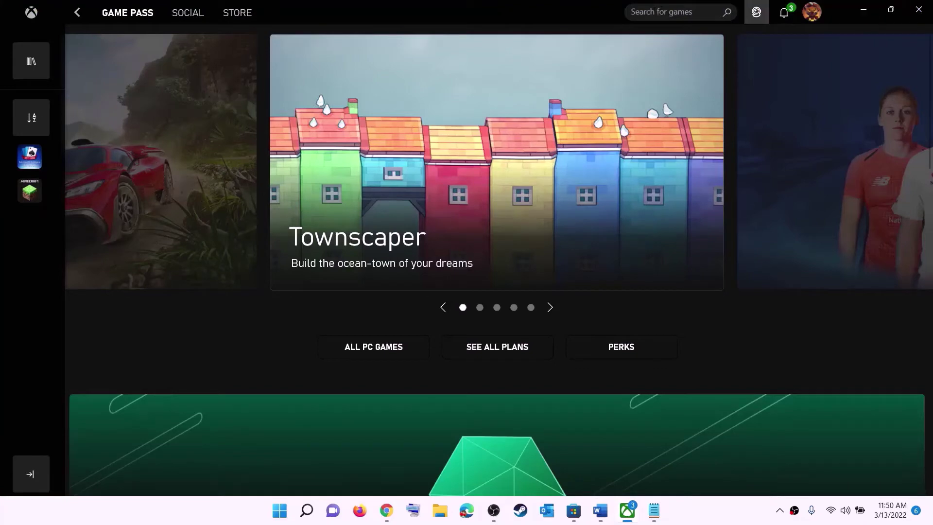
pyautogui.click(644, 17)
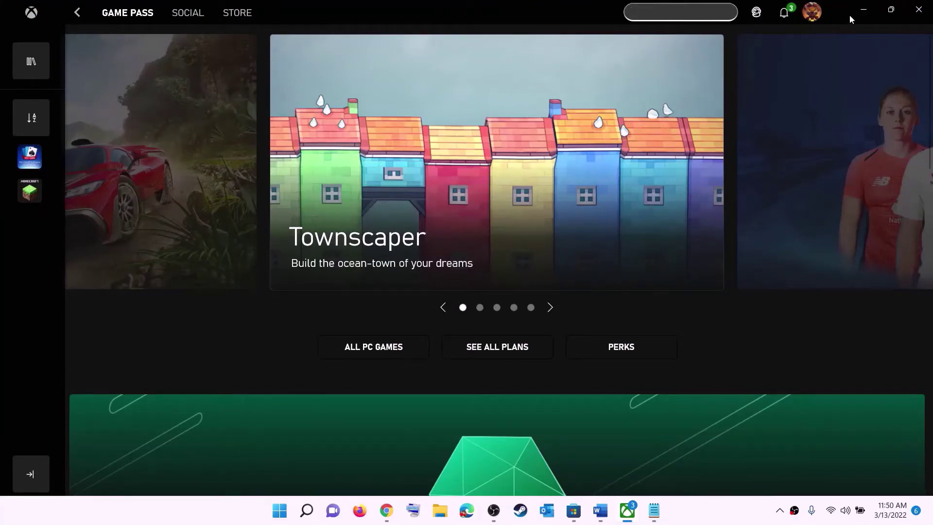
pyautogui.click(863, 9)
pyautogui.click(494, 234)
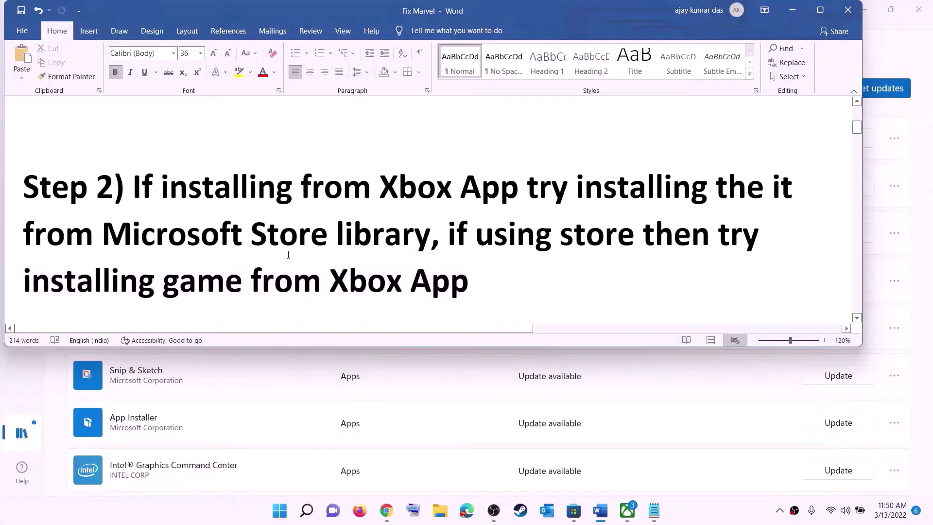
# Copy the Step 3 Get-AppxPackage re-registration command paragraph from the document
pyautogui.scroll(-5, 288, 254)
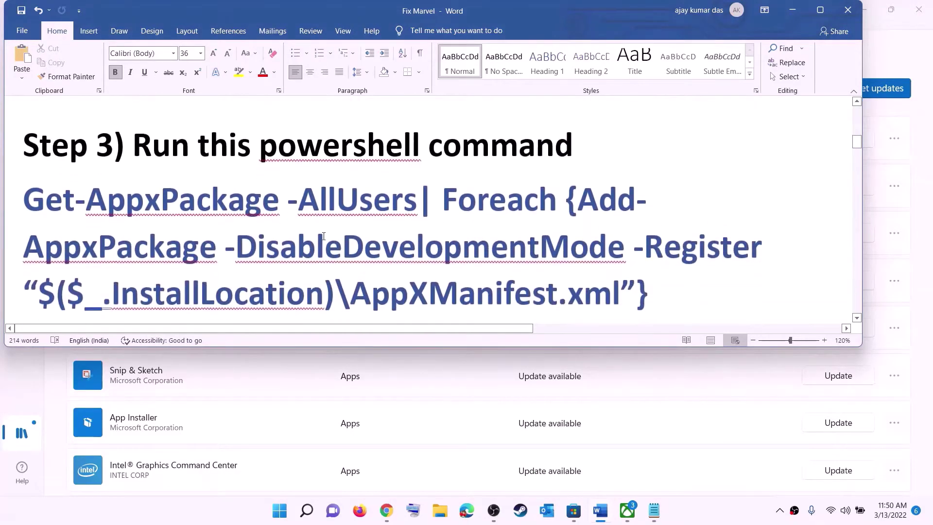
pyautogui.scroll(-1, 328, 238)
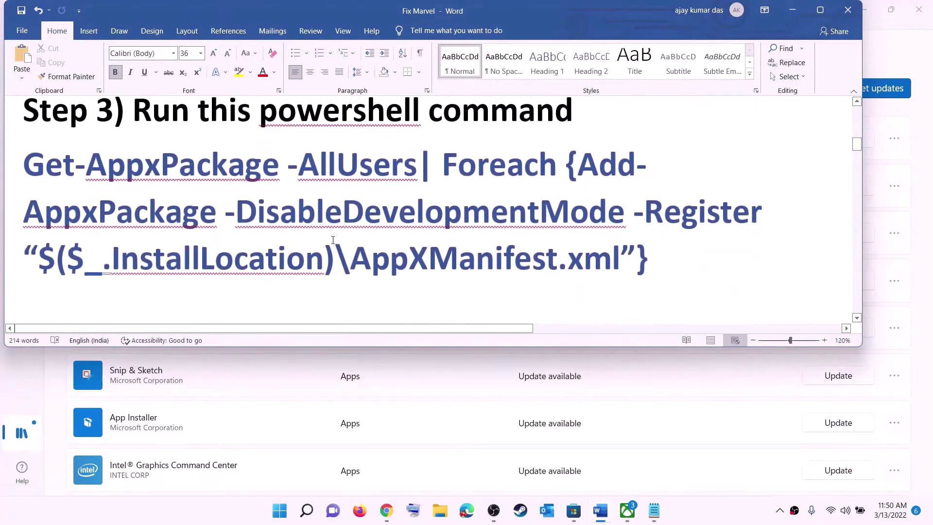
pyautogui.tripleClick(558, 230)
pyautogui.rightClick(129, 190)
pyautogui.click(157, 213)
# Paste and run the Get-AppxPackage re-register command in an administrator Windows PowerShell, then close it
pyautogui.click(280, 510)
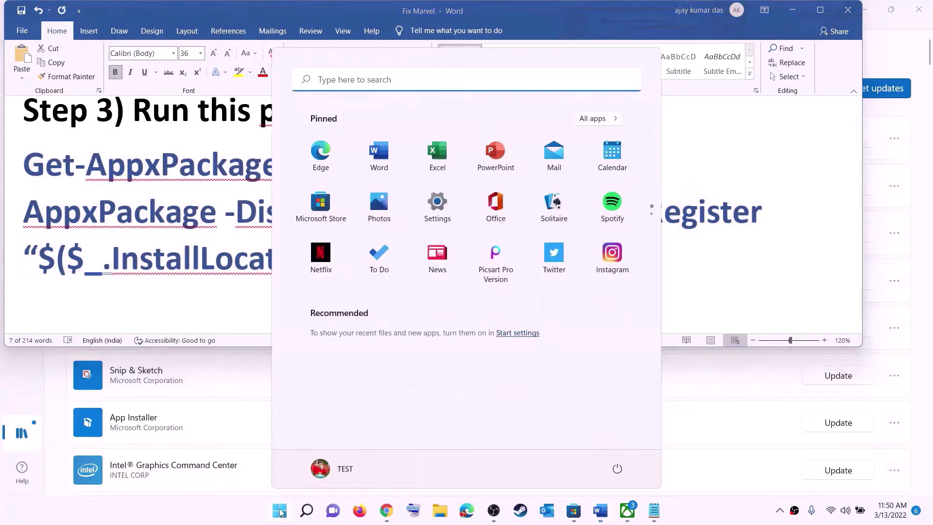
pyautogui.write('powers')
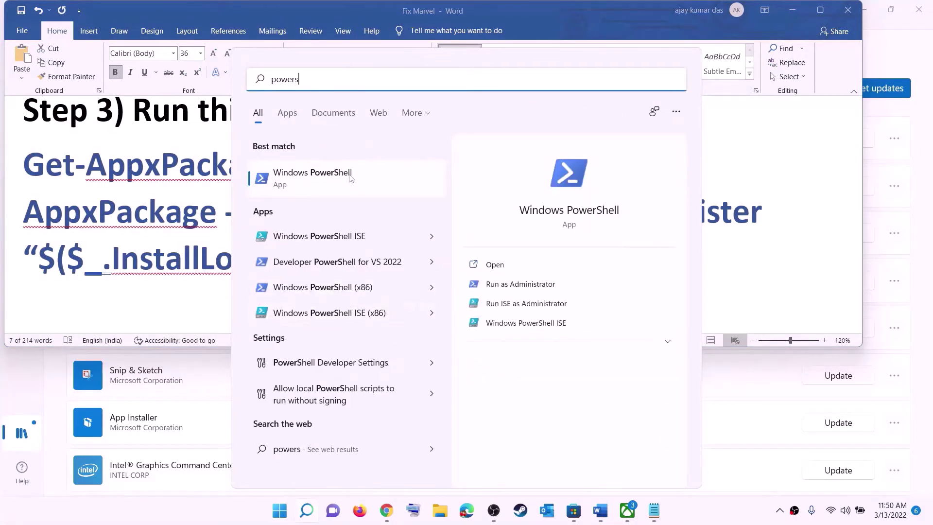
pyautogui.rightClick(322, 183)
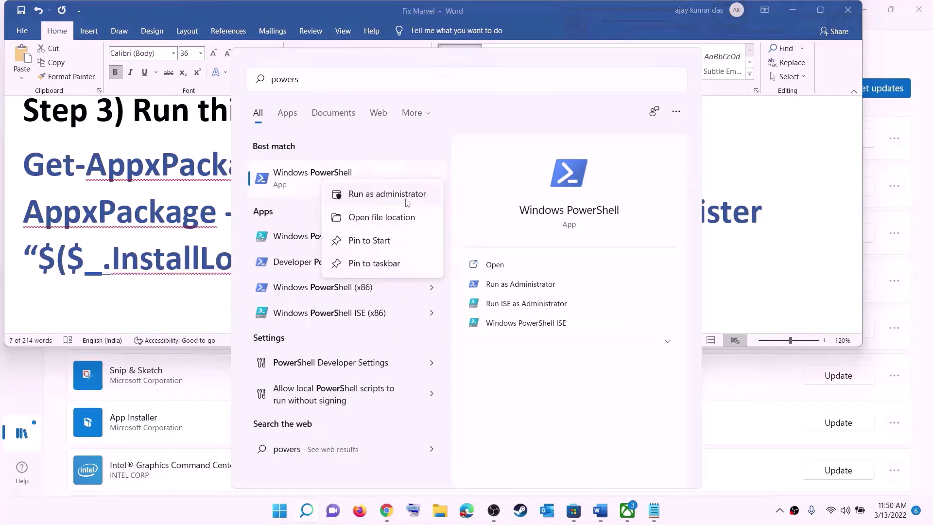
pyautogui.click(424, 195)
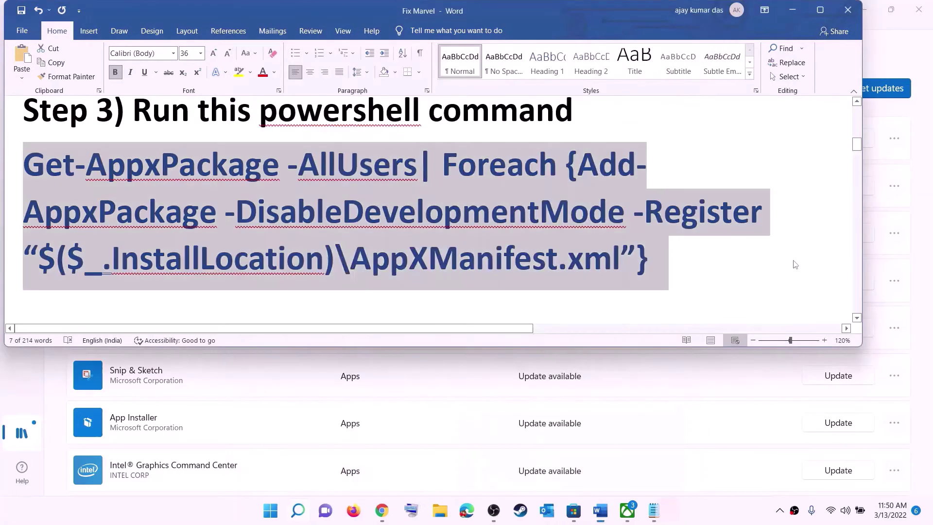
pyautogui.click(422, 348)
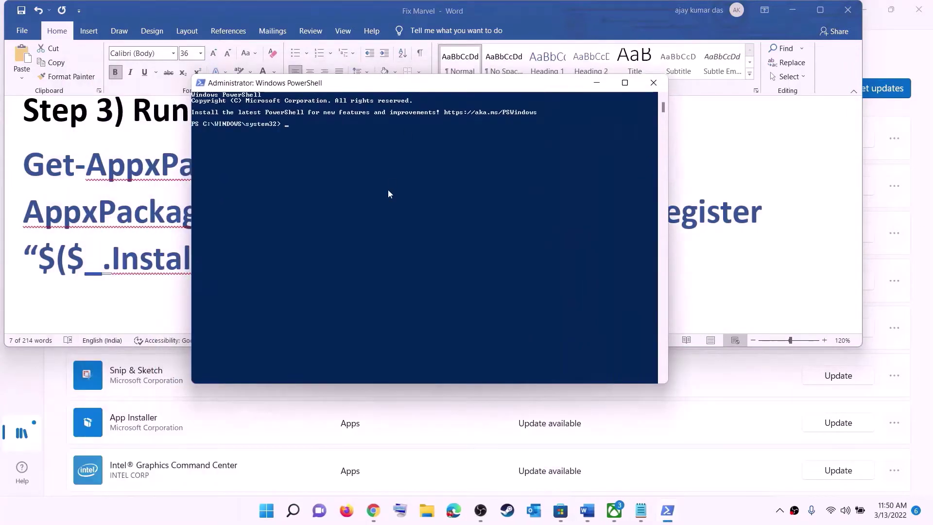
pyautogui.rightClick(388, 190)
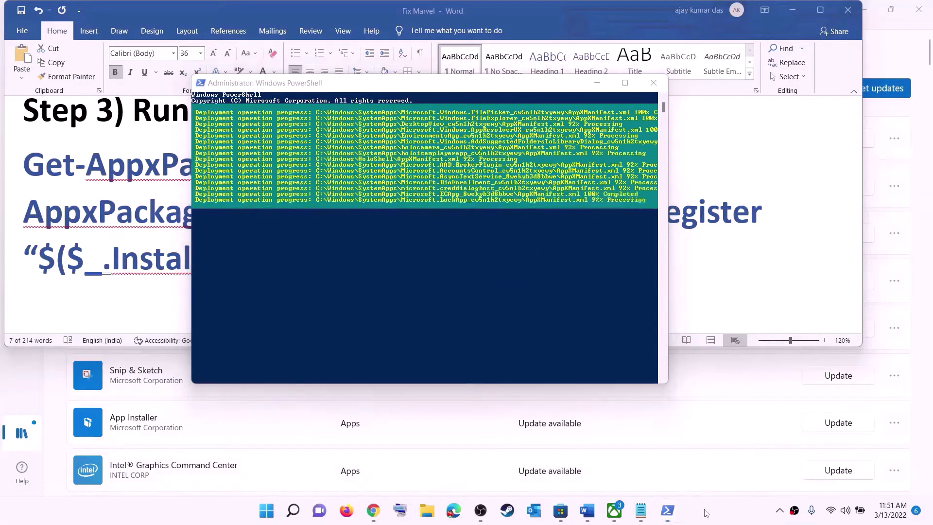
pyautogui.click(654, 83)
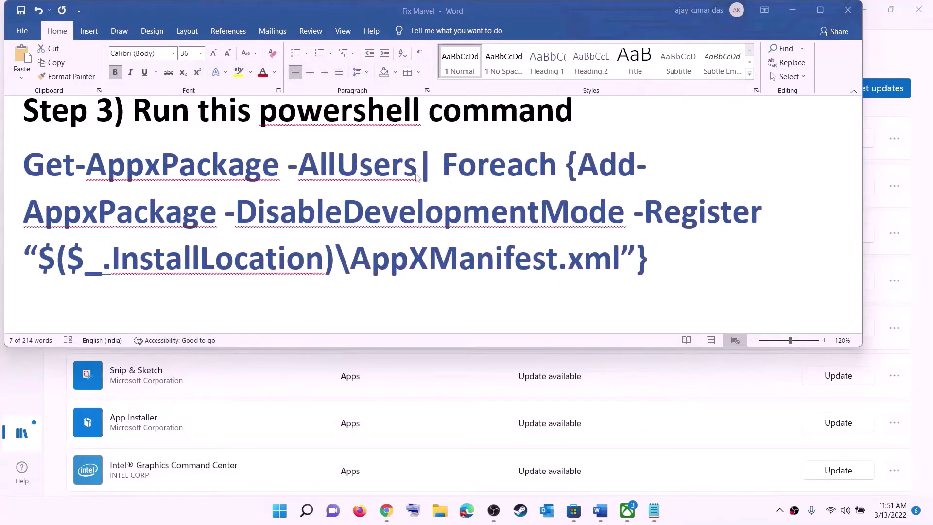
# Set the Step 4 Store cache folder path line to 14 pt, then bring up File Explorer
pyautogui.tripleClick(408, 232)
pyautogui.click(403, 219)
pyautogui.scroll(-5, 398, 204)
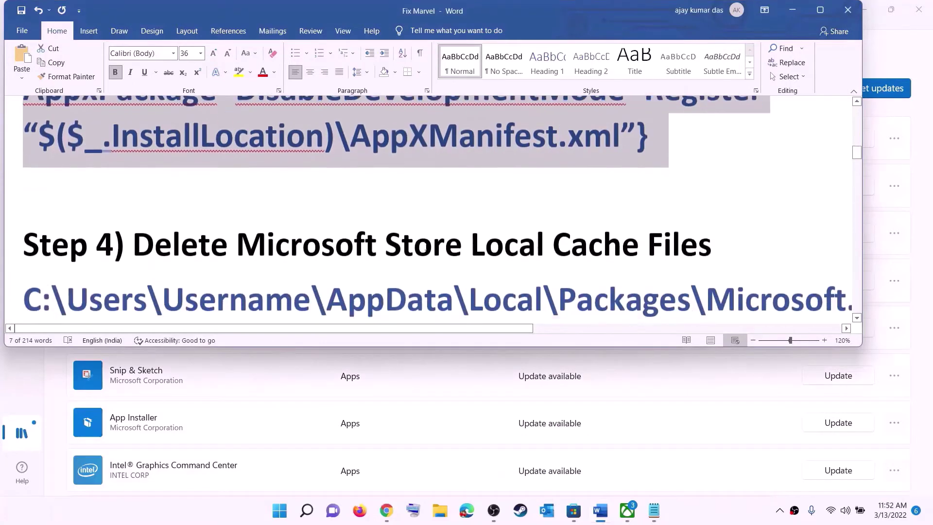
pyautogui.scroll(1, 399, 205)
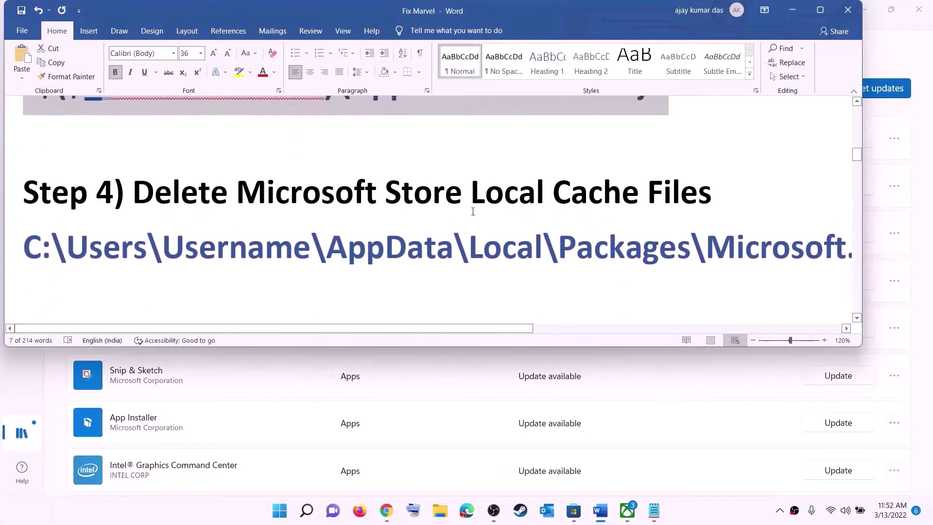
pyautogui.tripleClick(463, 250)
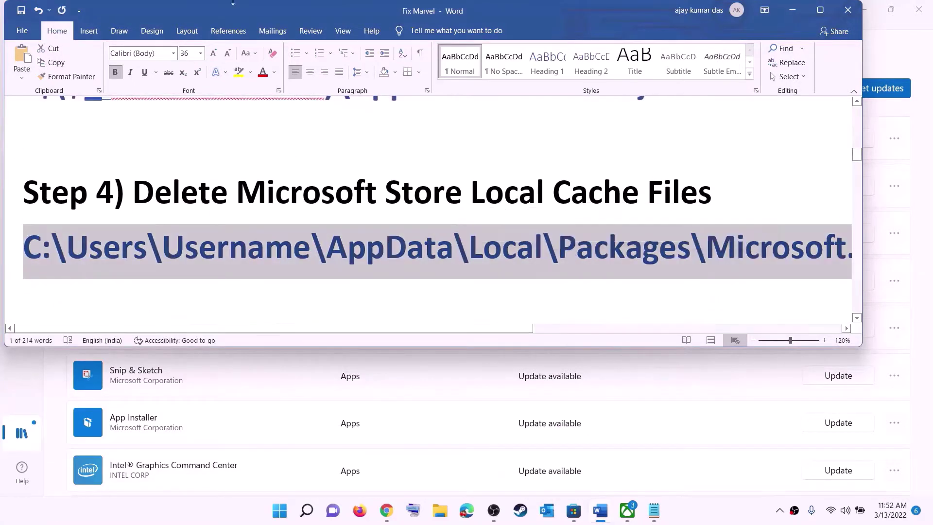
pyautogui.click(200, 54)
pyautogui.click(187, 118)
pyautogui.click(461, 235)
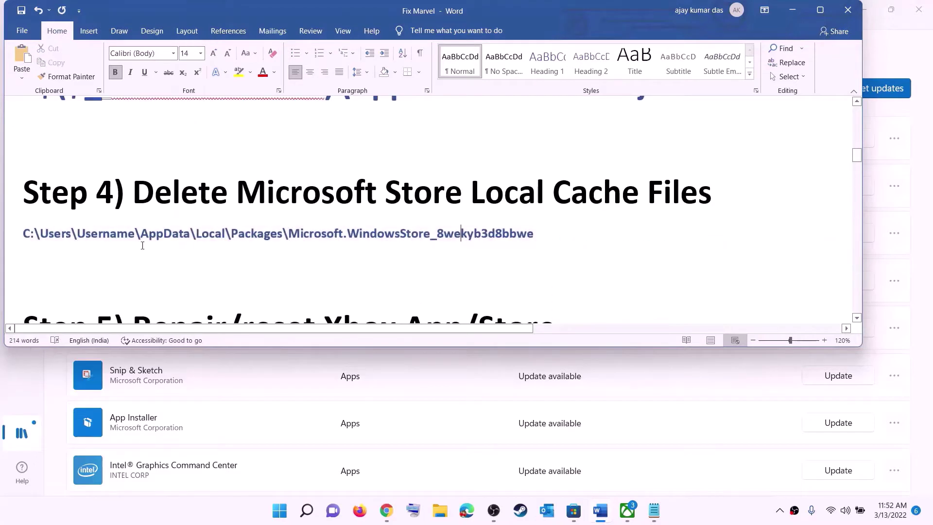
pyautogui.click(440, 510)
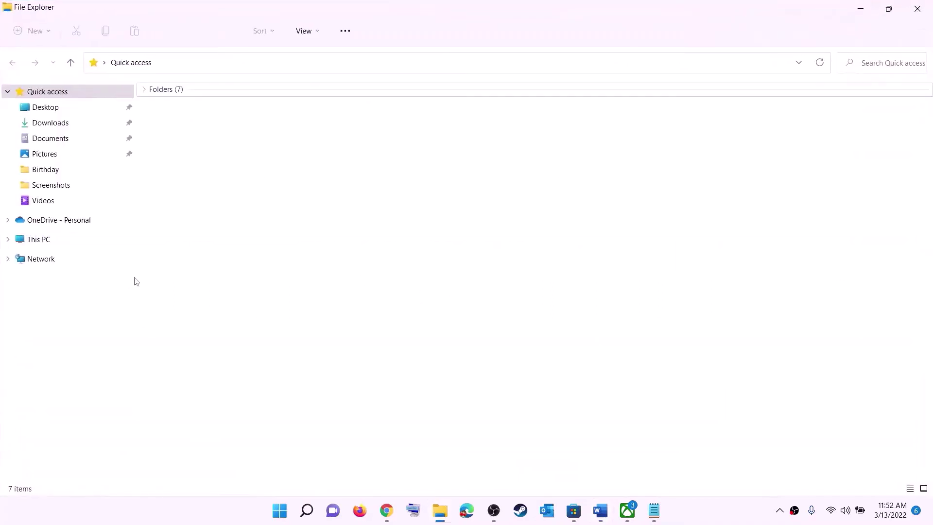
# Go from This PC through Windows (C:) and Users into the user's profile folder
pyautogui.click(46, 239)
pyautogui.doubleClick(212, 201)
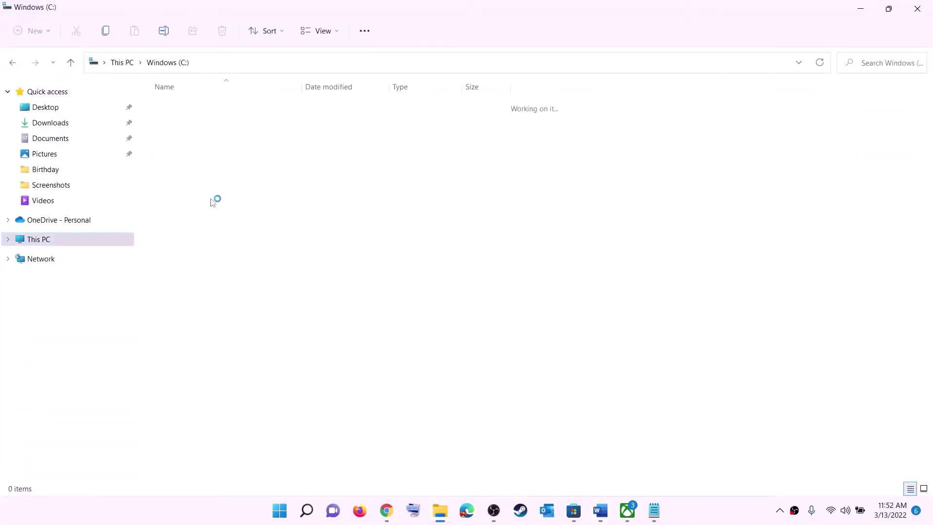
pyautogui.scroll(-3, 239, 304)
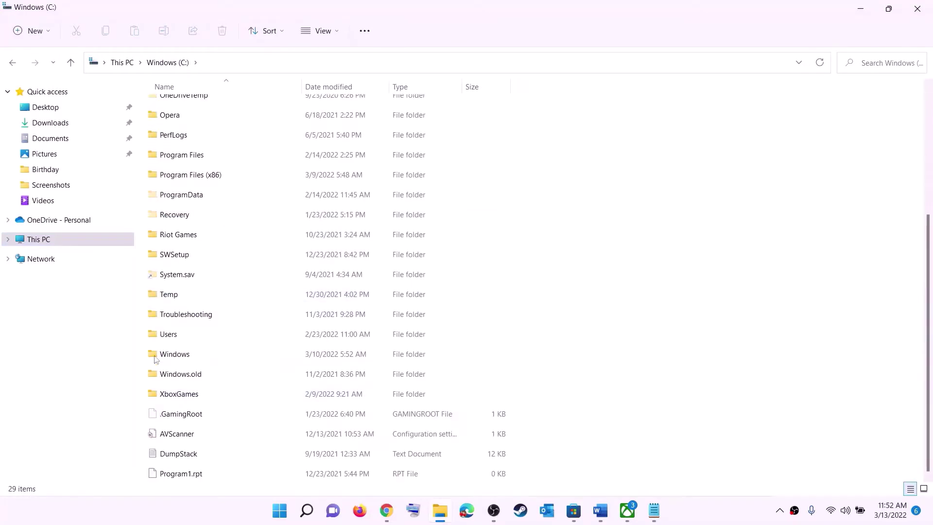
pyautogui.click(168, 335)
pyautogui.doubleClick(200, 334)
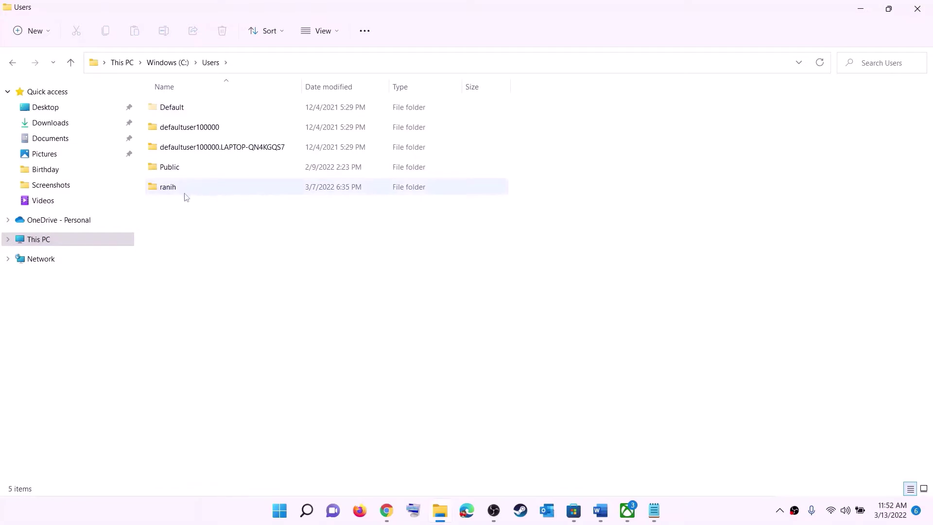
pyautogui.doubleClick(170, 188)
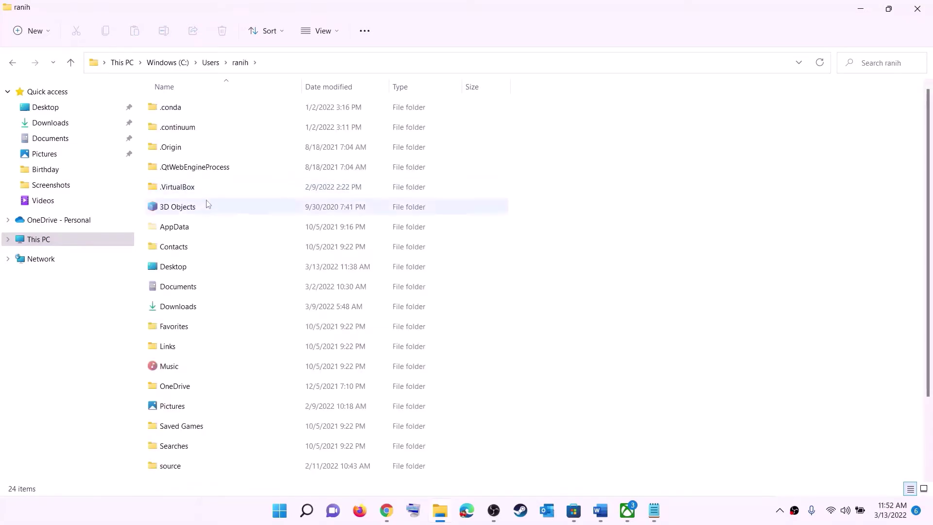
# Make sure Hidden items is checked so the AppData folder is shown
pyautogui.click(163, 227)
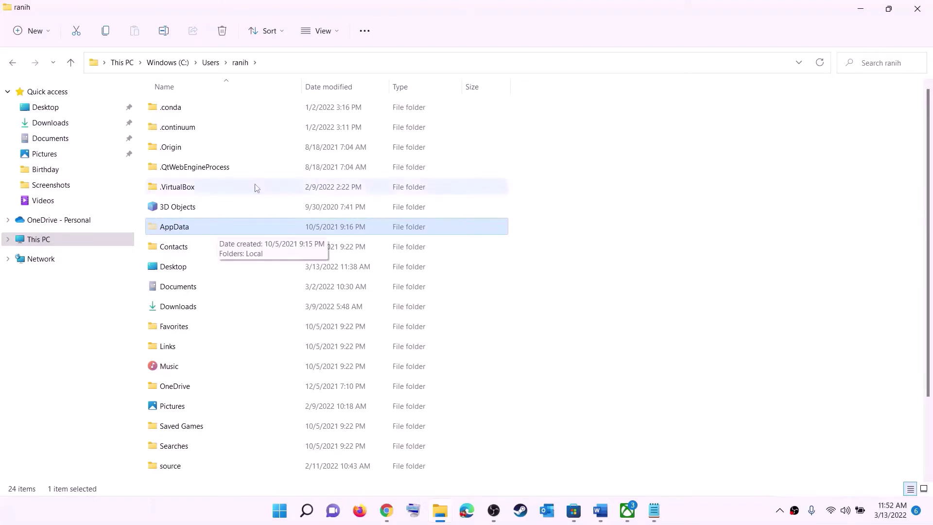
pyautogui.click(339, 33)
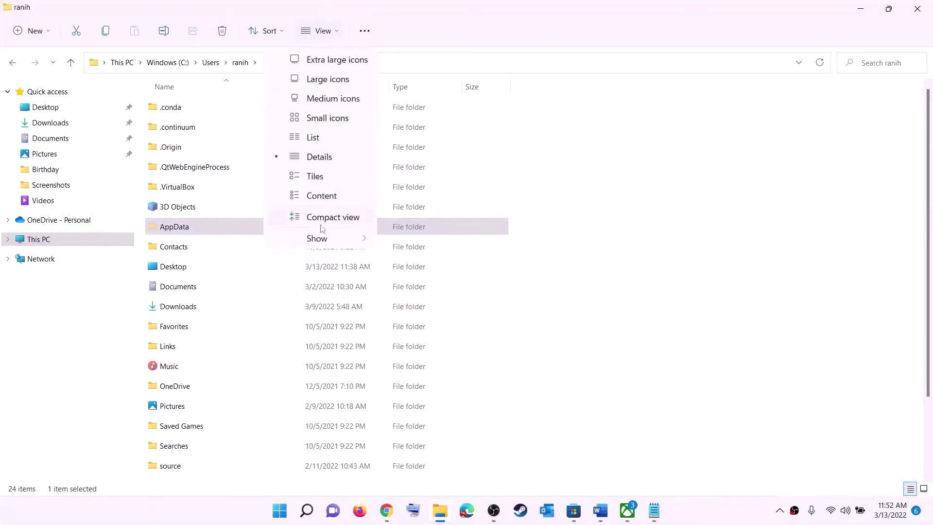
pyautogui.moveTo(317, 237)
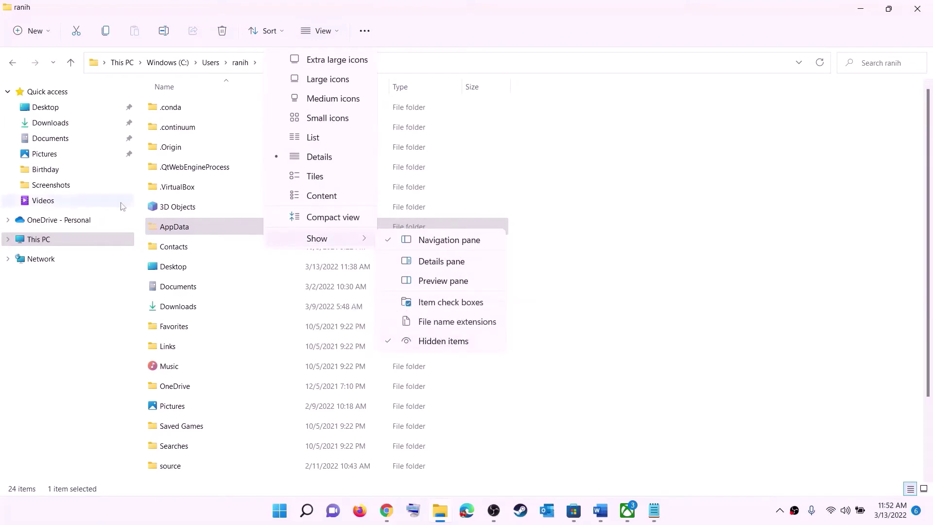
pyautogui.click(193, 230)
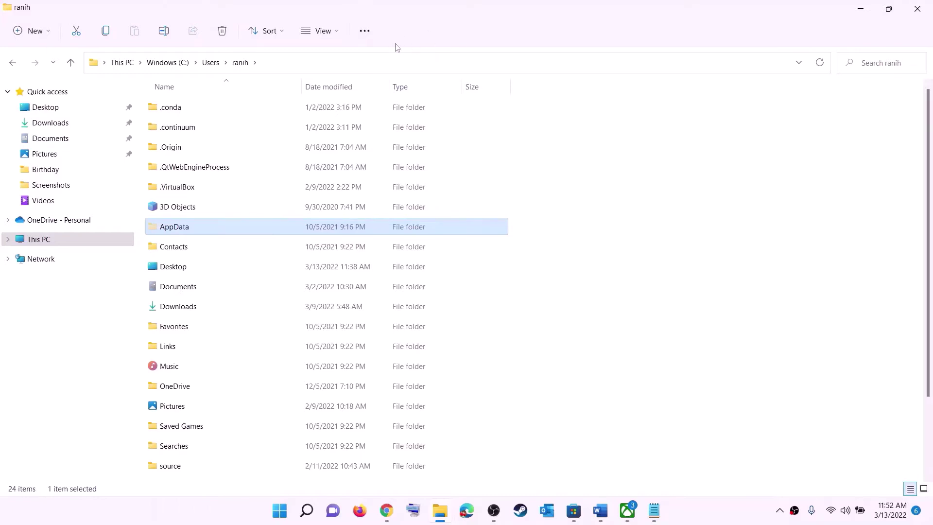
# Open AppData\Local\Packages in the user's profile
pyautogui.click(210, 231)
pyautogui.click(226, 229)
pyautogui.doubleClick(211, 226)
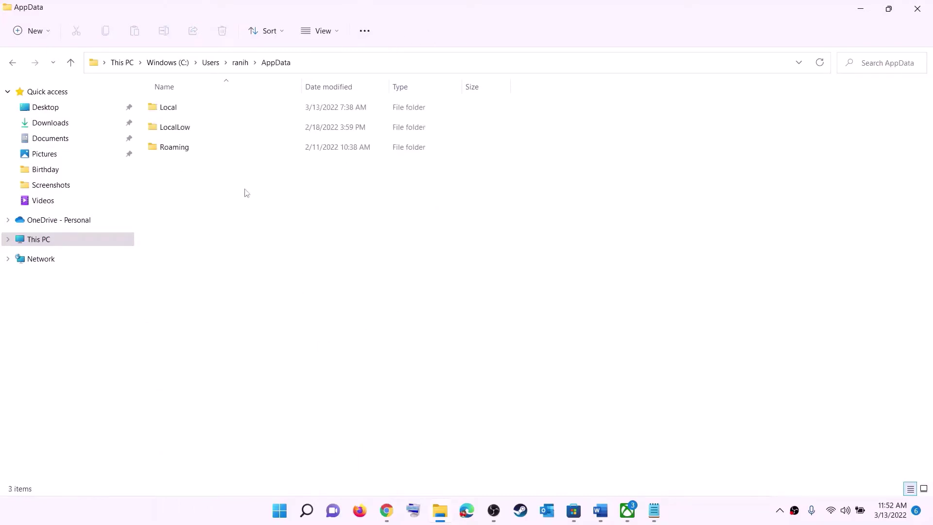
pyautogui.click(188, 106)
pyautogui.doubleClick(187, 106)
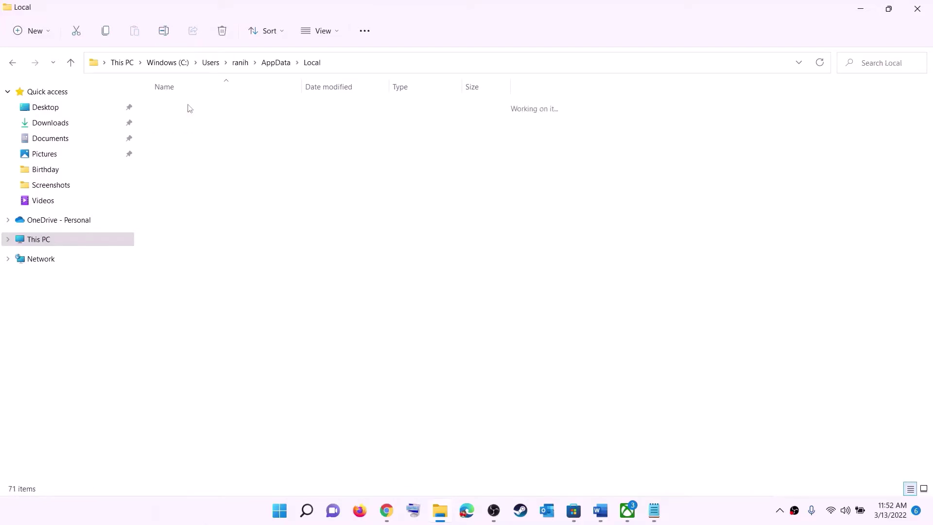
pyautogui.click(213, 233)
pyautogui.press('p')
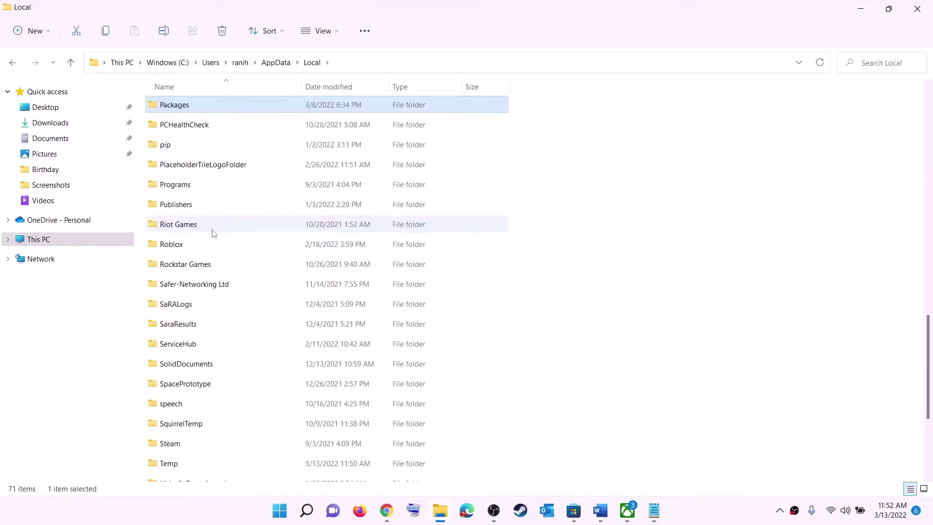
pyautogui.click(200, 108)
pyautogui.click(217, 101)
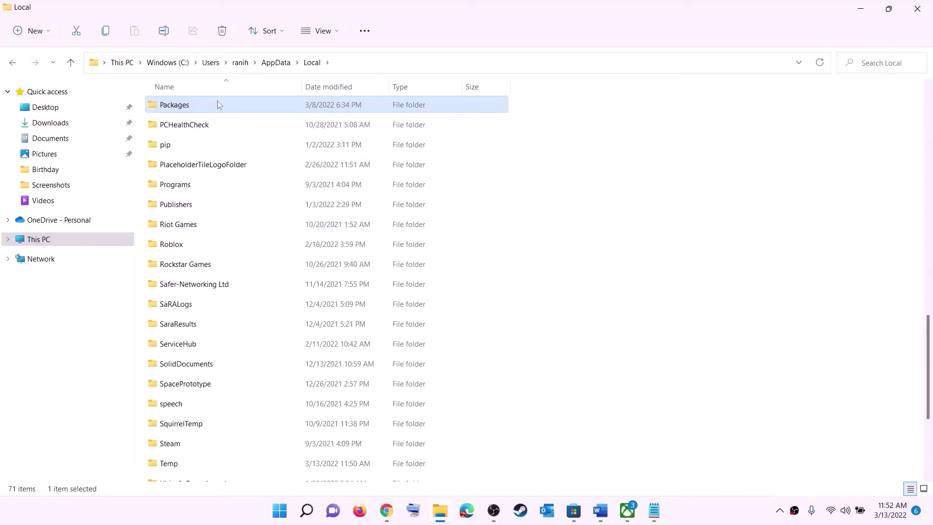
pyautogui.doubleClick(217, 103)
# Open the Microsoft.WindowsStore_8wekyb3d8bbwe package folder
pyautogui.scroll(-10, 275, 316)
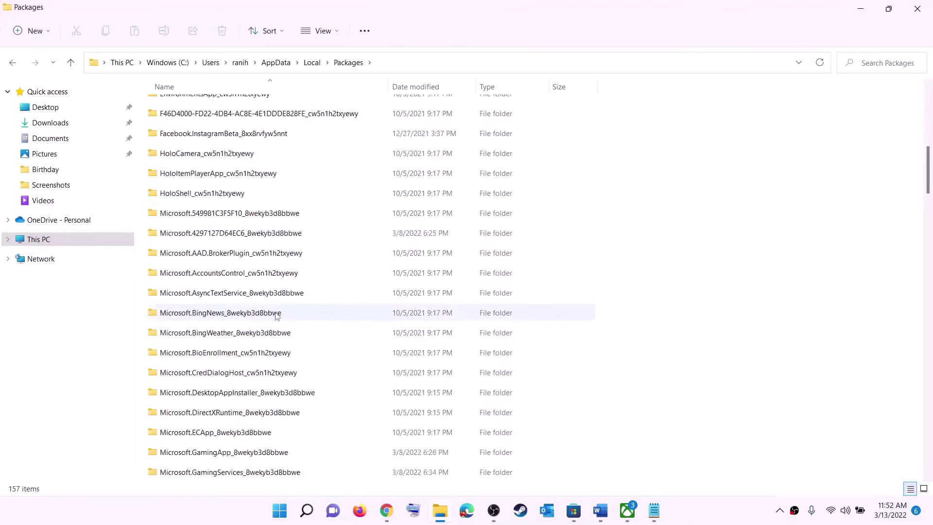
pyautogui.scroll(-15, 275, 316)
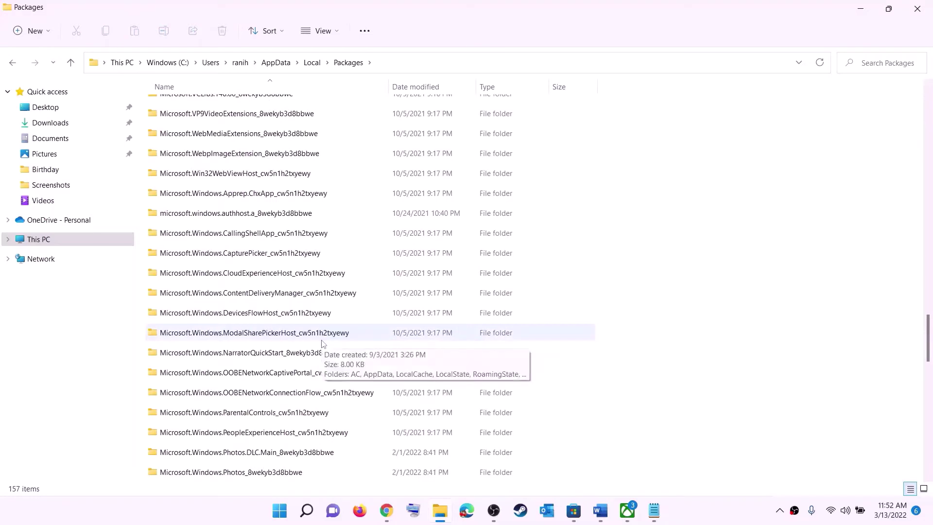
pyautogui.scroll(-6, 322, 343)
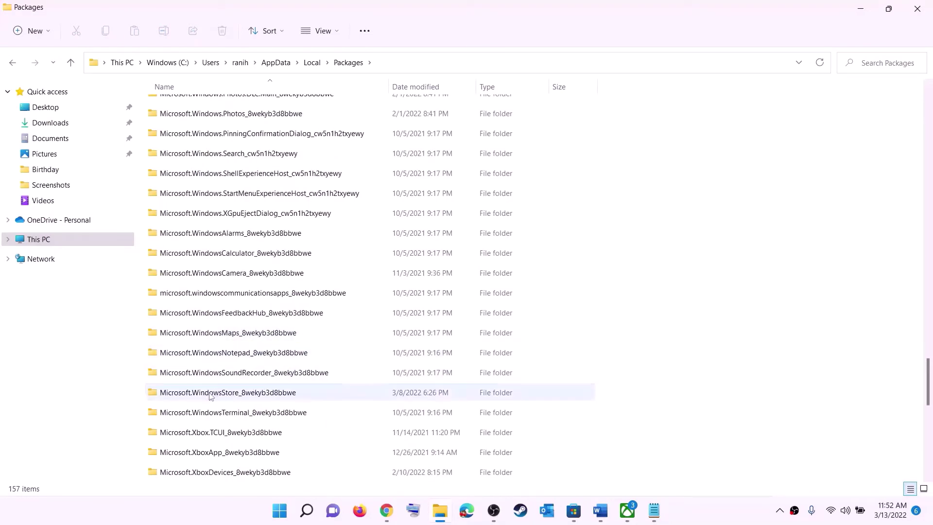
pyautogui.click(211, 395)
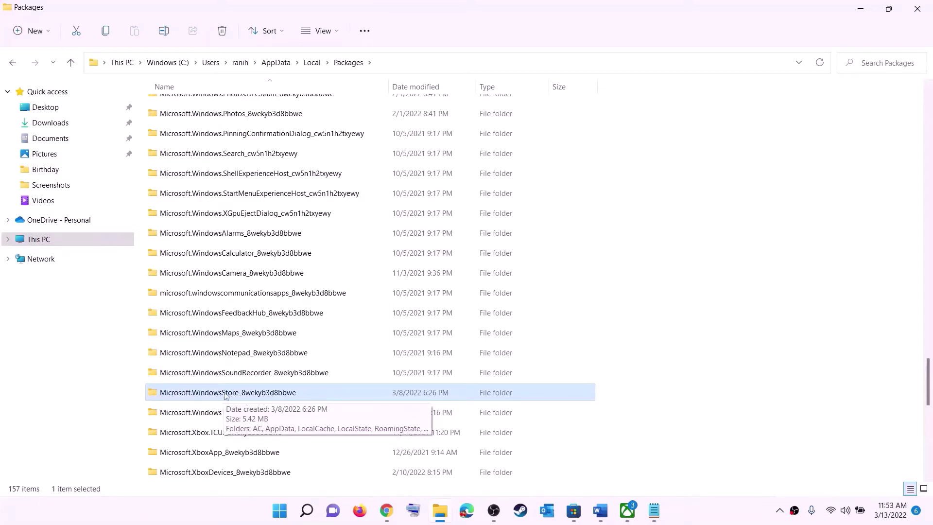
pyautogui.click(246, 396)
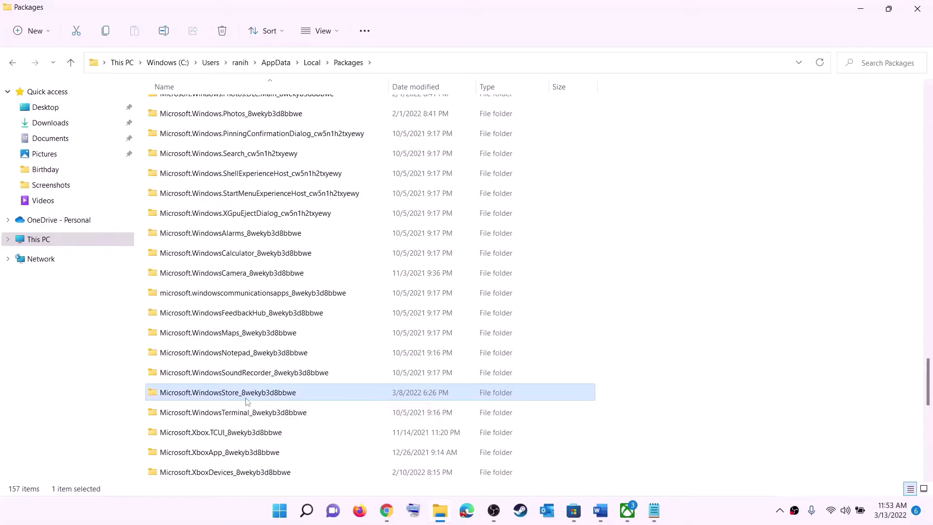
pyautogui.click(347, 396)
pyautogui.click(281, 395)
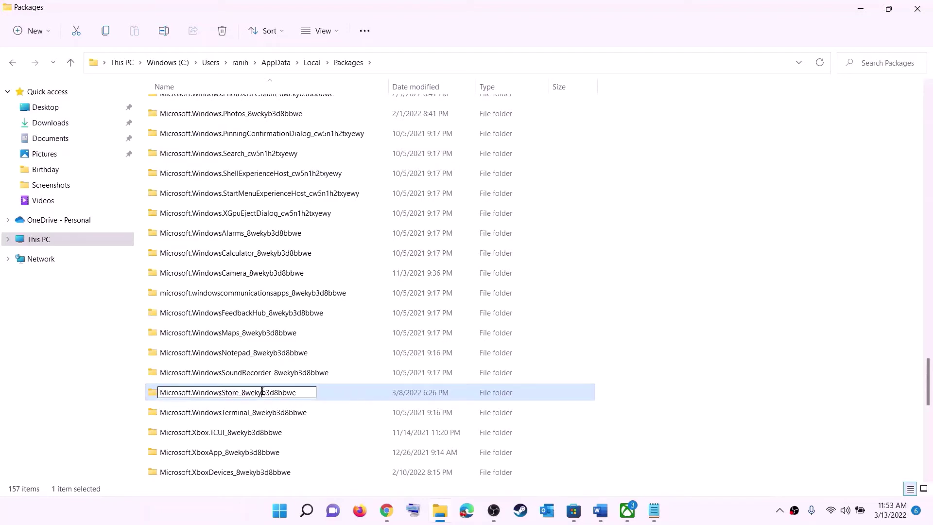
pyautogui.click(332, 398)
pyautogui.doubleClick(332, 398)
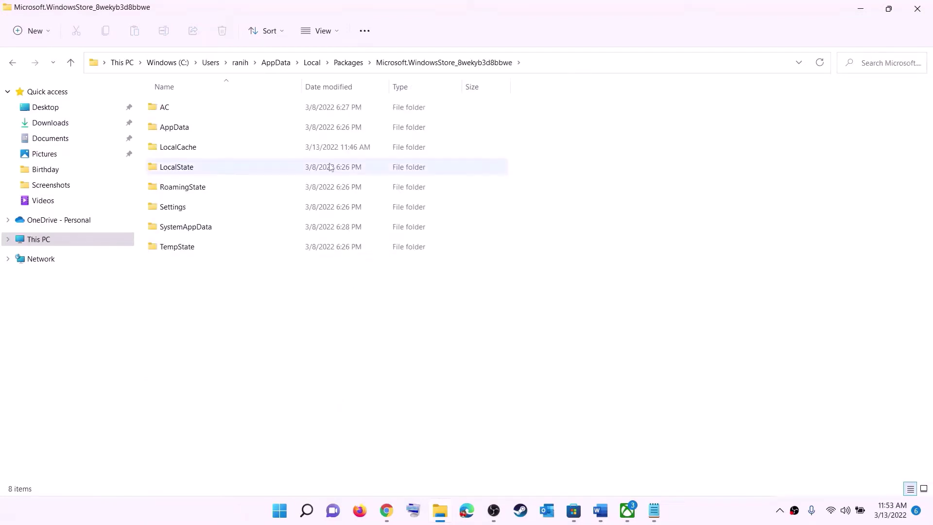
# Delete the LocalCache folder, leaving seven subfolders
pyautogui.click(213, 148)
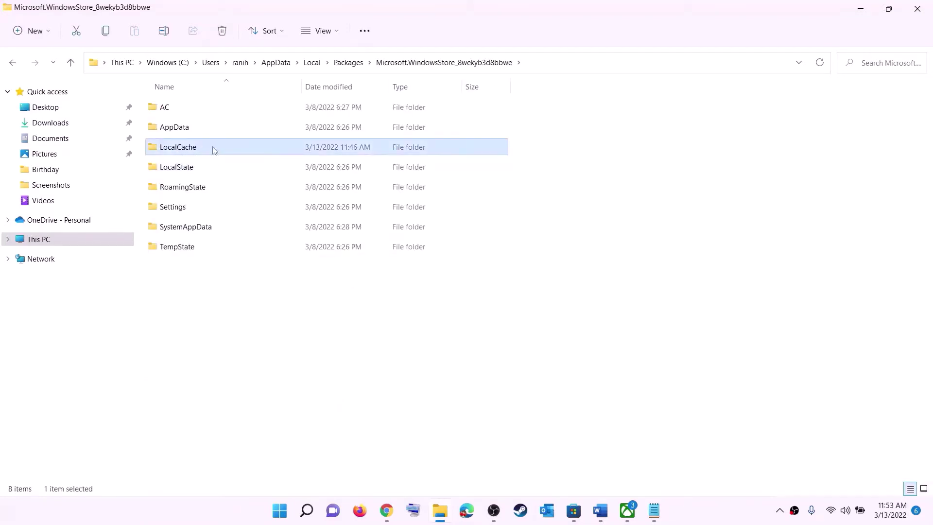
pyautogui.rightClick(187, 151)
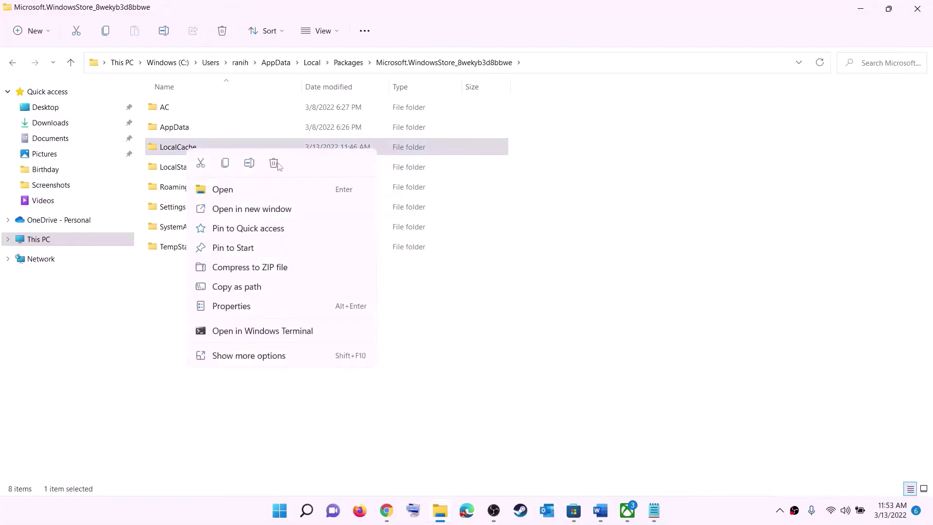
pyautogui.click(275, 164)
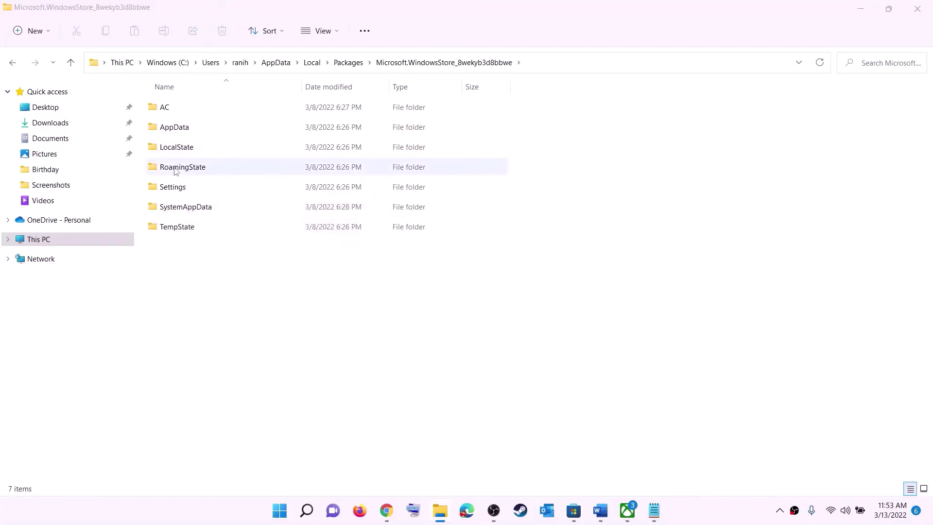
pyautogui.click(281, 510)
# Highlight the repair/reset heading of Step 5 in the Word guide
pyautogui.click(617, 469)
pyautogui.press('Escape')
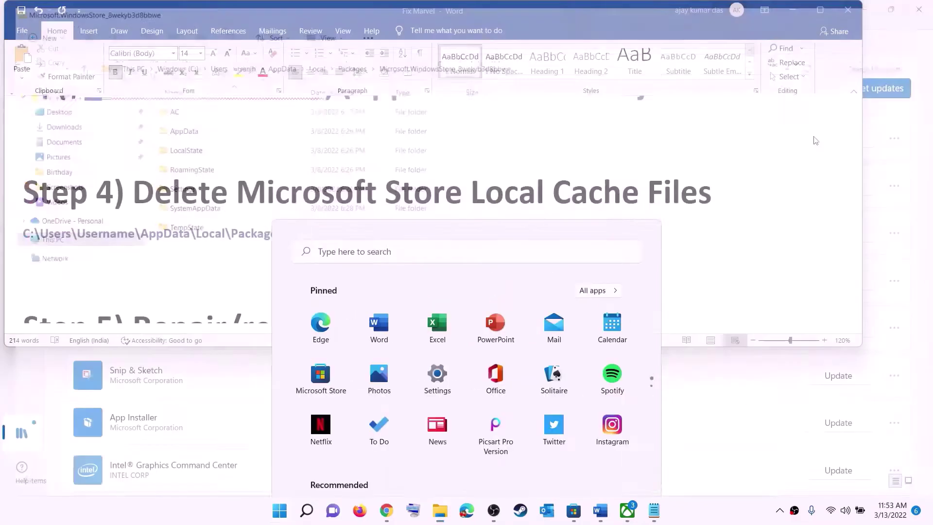
pyautogui.moveTo(627, 515)
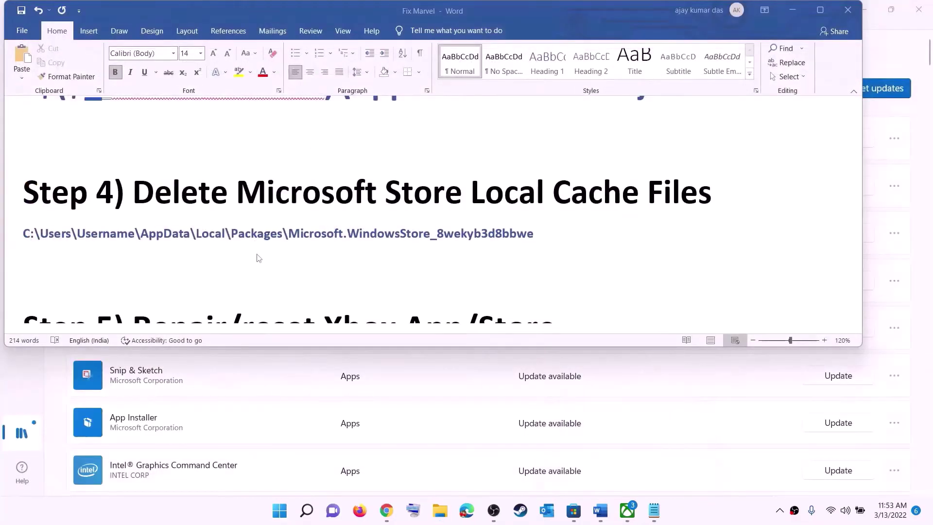
pyautogui.scroll(-4, 258, 262)
pyautogui.scroll(2, 247, 267)
pyautogui.moveTo(247, 269); pyautogui.dragTo(576, 257)
# Search for xbox and open the Xbox app's App settings page
pyautogui.click(278, 510)
pyautogui.write('xbox')
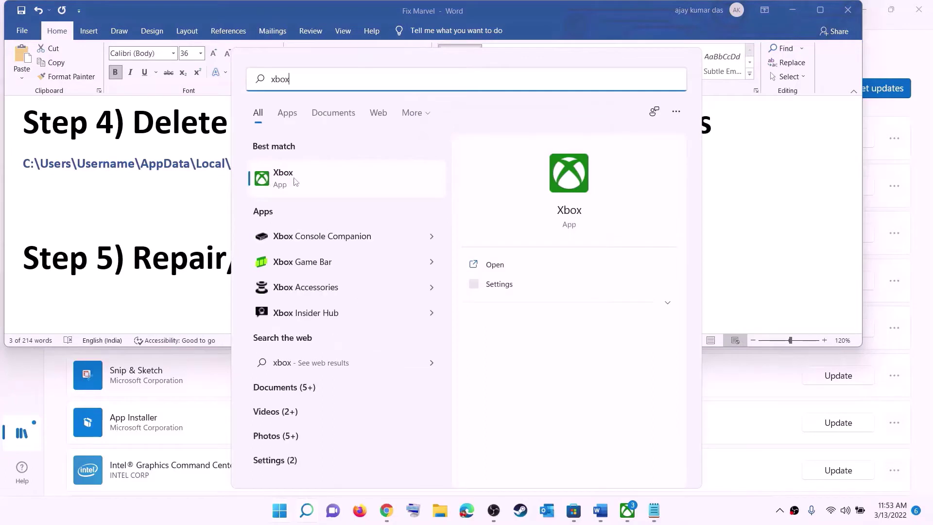
pyautogui.rightClick(292, 182)
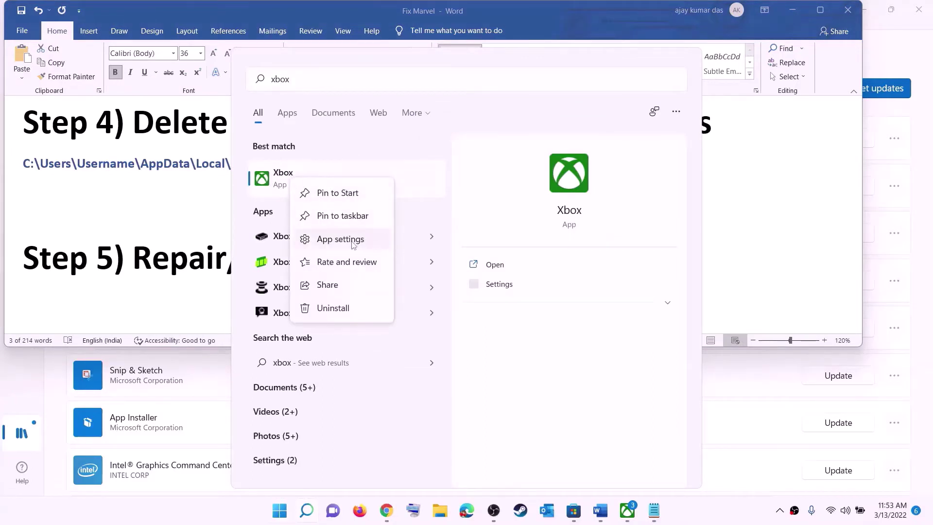
pyautogui.click(349, 242)
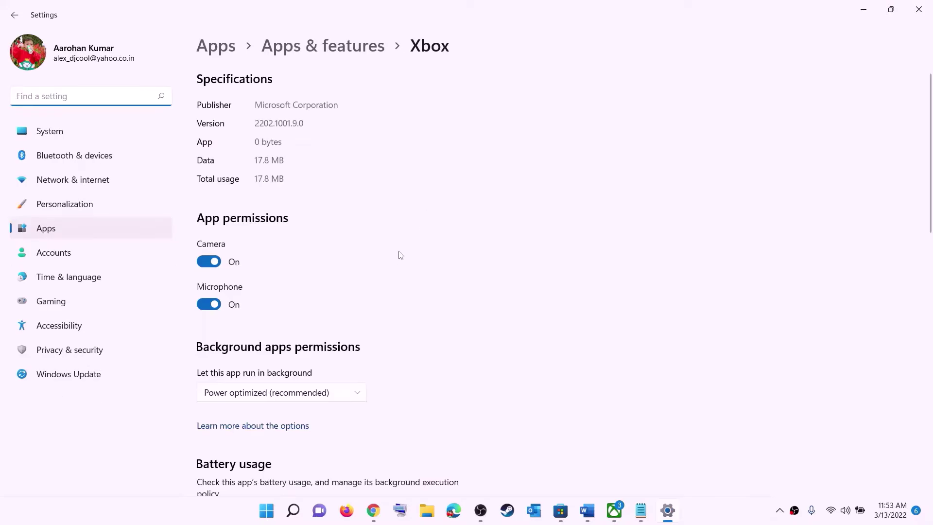
# Repair the Xbox app, then reset it and confirm deleting its data
pyautogui.scroll(-8, 360, 311)
pyautogui.scroll(-2, 351, 325)
pyautogui.click(217, 212)
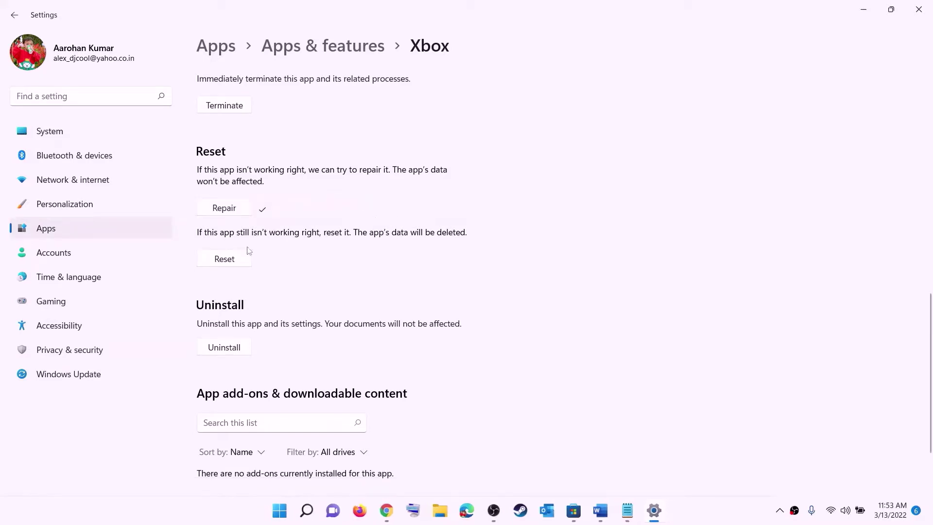
pyautogui.click(227, 265)
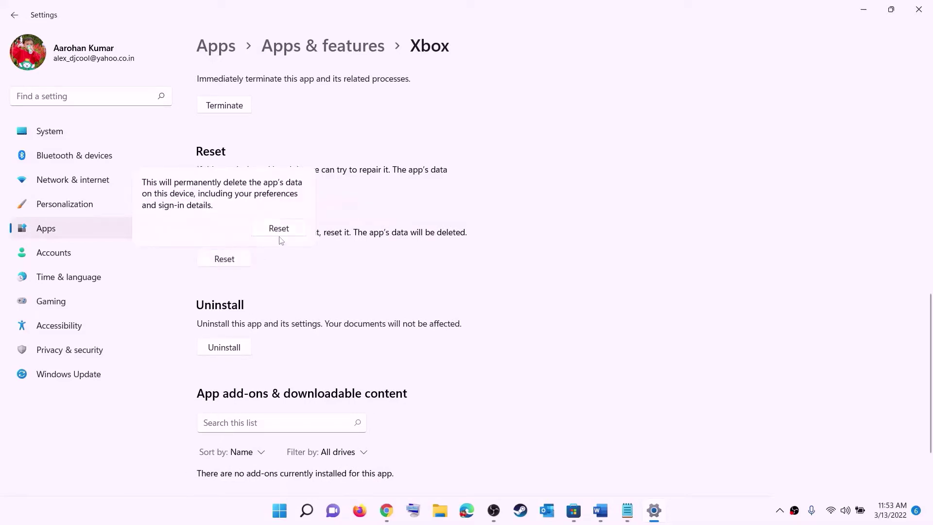
pyautogui.click(279, 229)
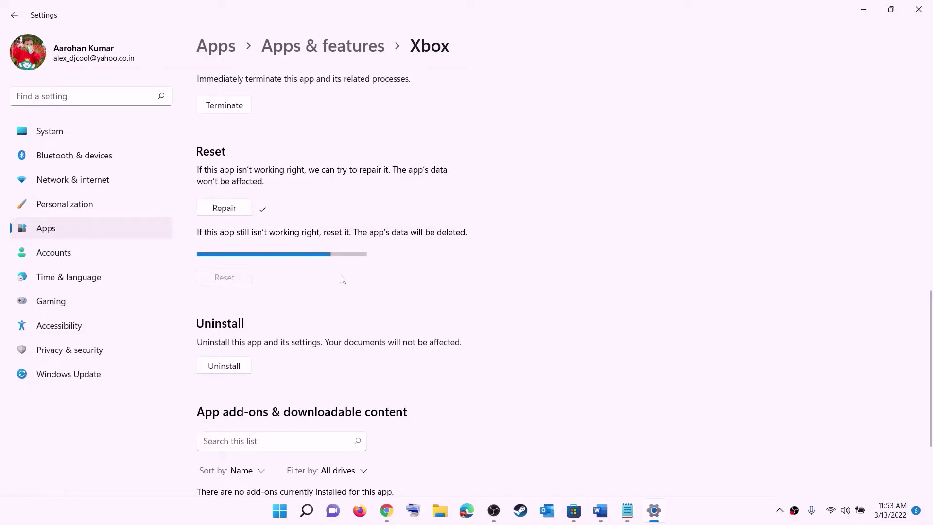
# Search for store and open Microsoft Store's App settings page
pyautogui.click(279, 513)
pyautogui.write('store')
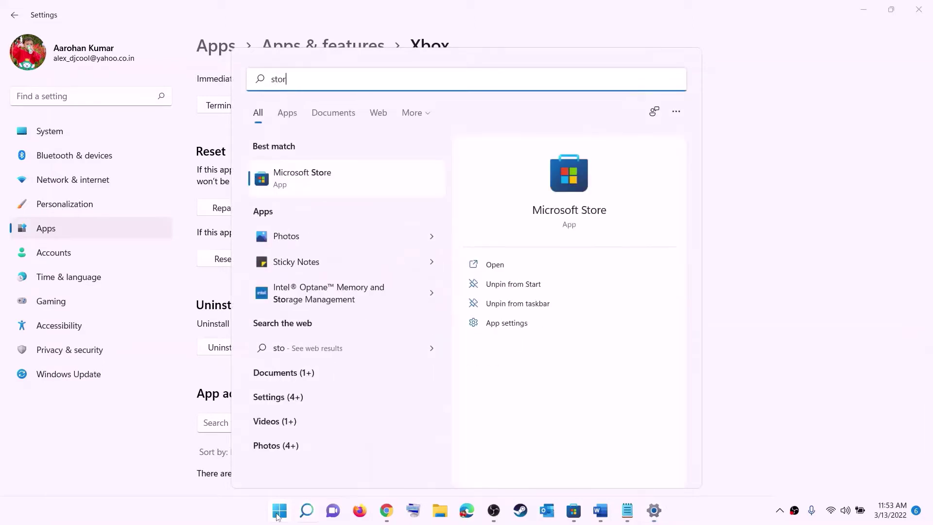
pyautogui.rightClick(302, 186)
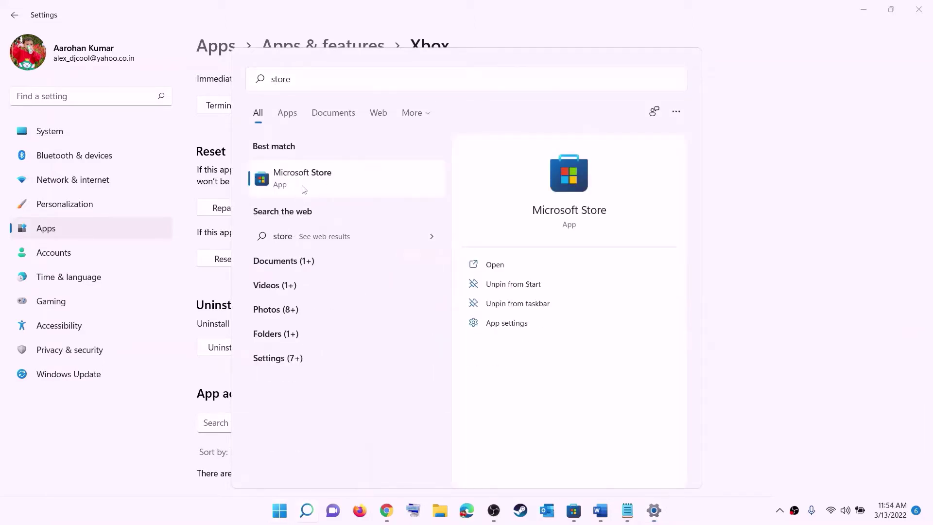
pyautogui.click(364, 255)
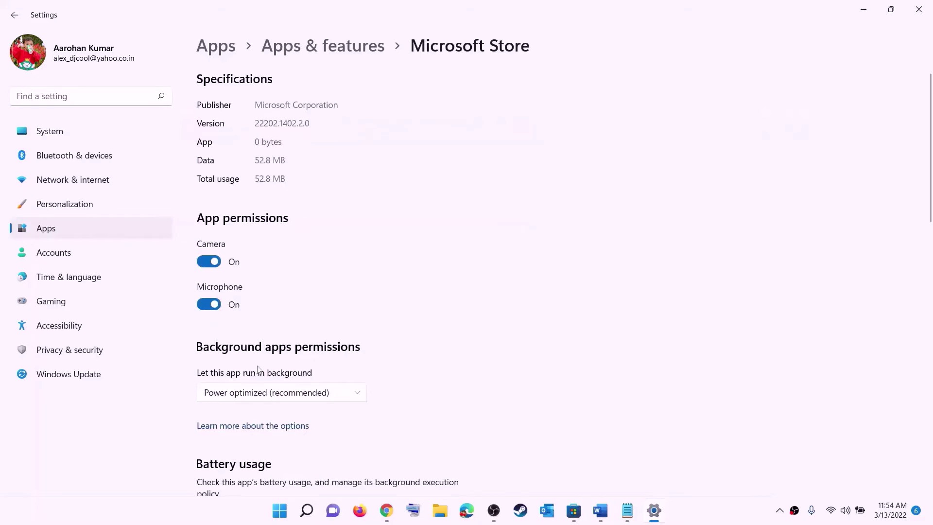
# Repair Microsoft Store, confirm its reset, and return to Step 6 of the guide
pyautogui.scroll(-10, 294, 354)
pyautogui.click(224, 350)
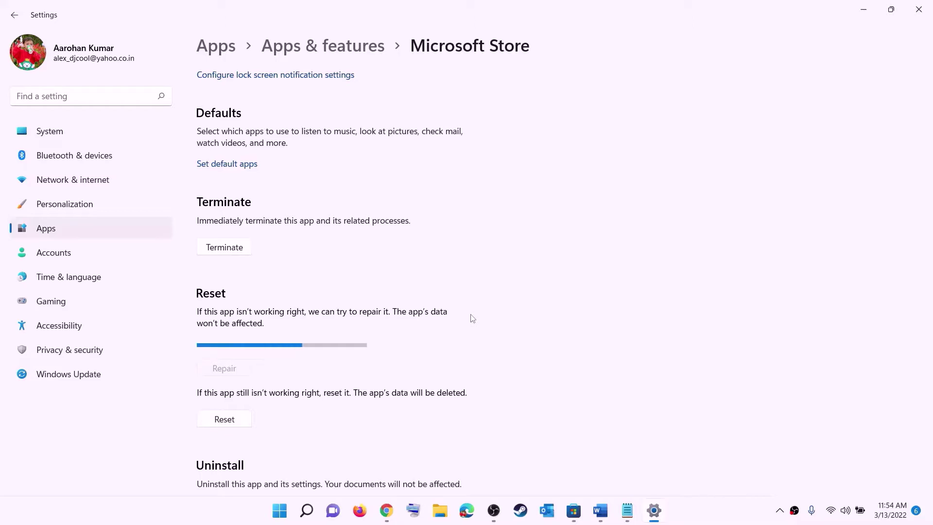
pyautogui.click(233, 424)
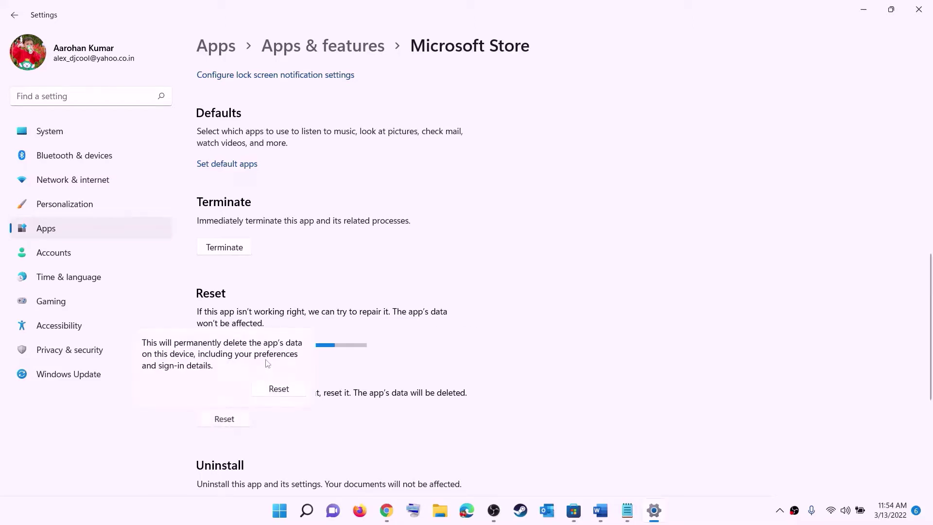
pyautogui.click(279, 392)
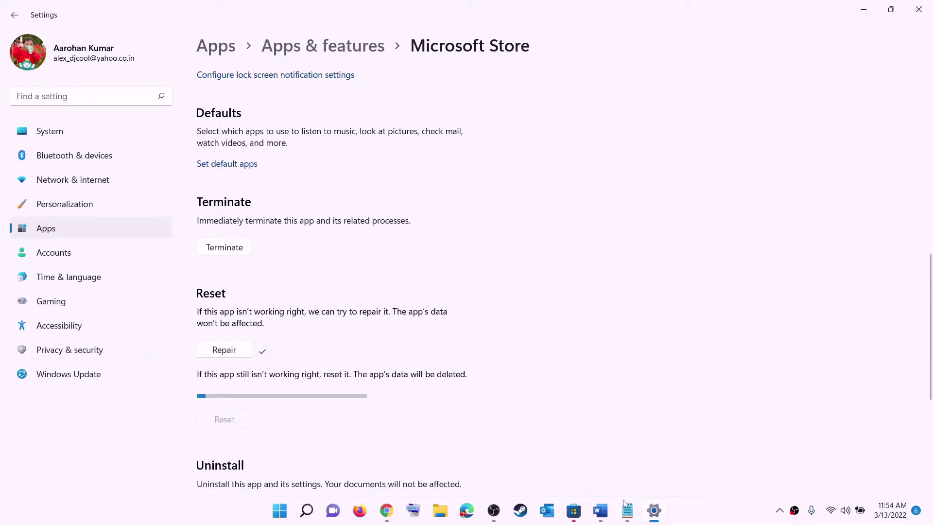
pyautogui.click(601, 510)
pyautogui.scroll(-3, 134, 262)
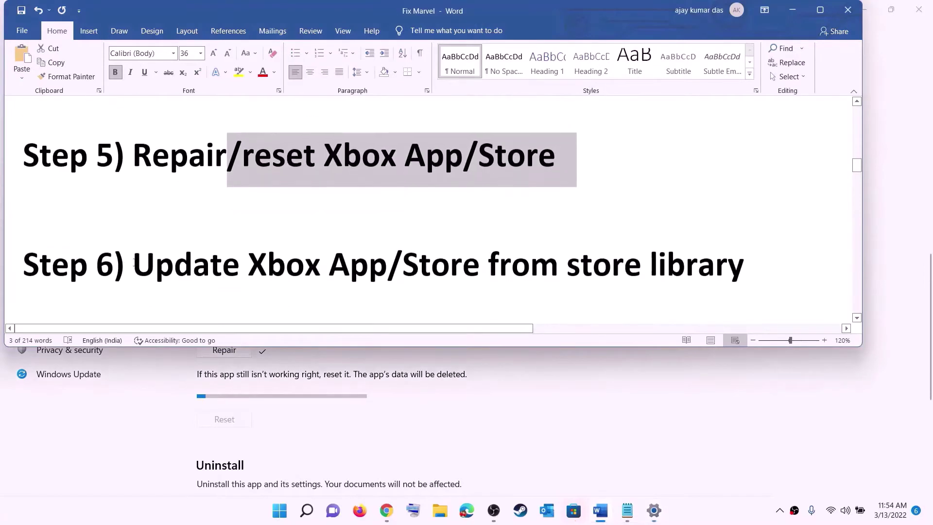
# Highlight the Update Xbox App/Store instructions in Step 6 of the guide
pyautogui.moveTo(134, 263); pyautogui.dragTo(487, 257)
pyautogui.click(625, 263)
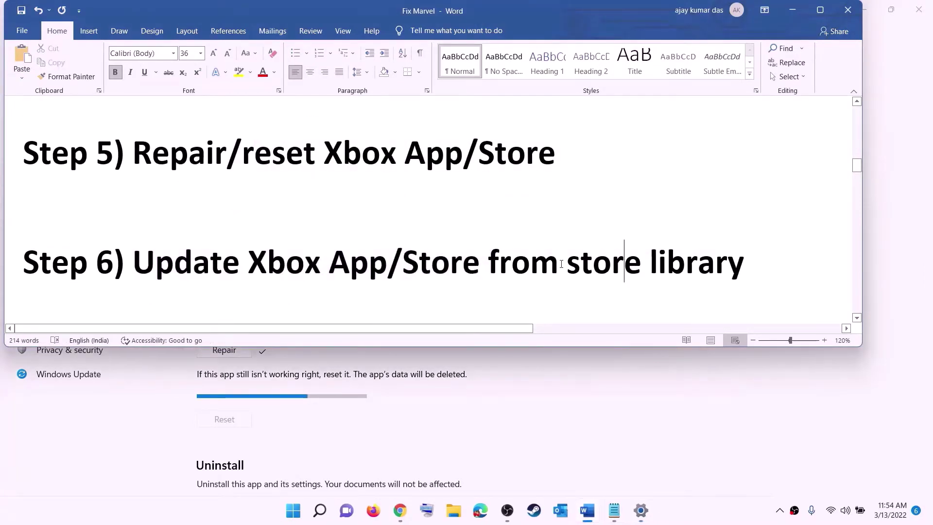
pyautogui.moveTo(561, 264); pyautogui.dragTo(746, 265)
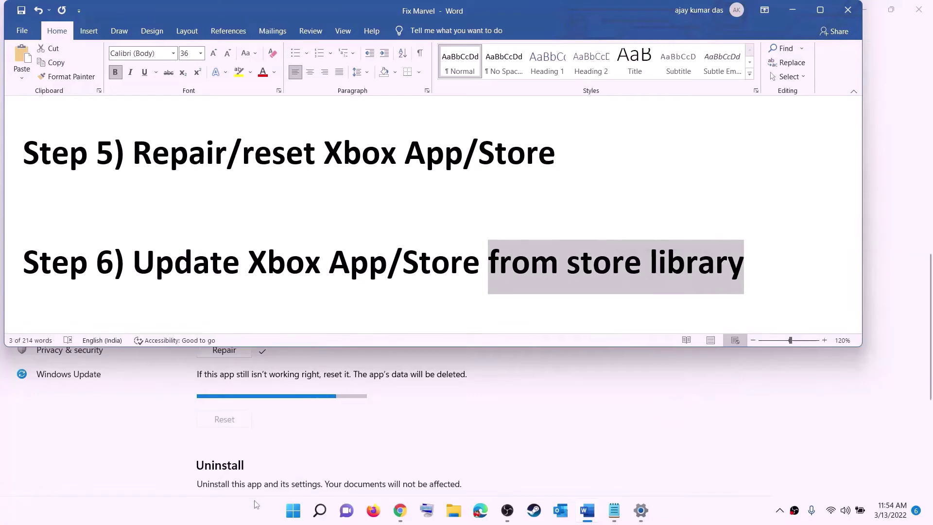
# Launch Microsoft Store maximized and run Get updates in its Library
pyautogui.click(293, 511)
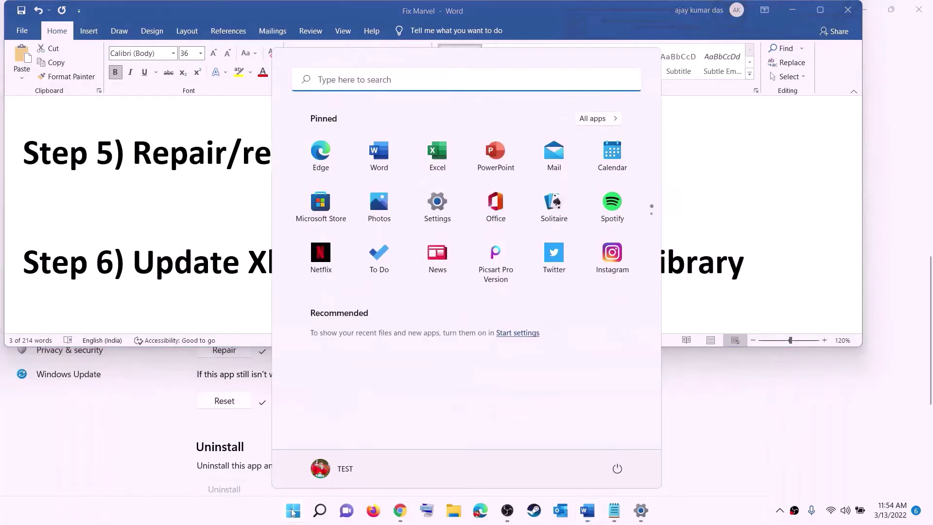
pyautogui.write('store')
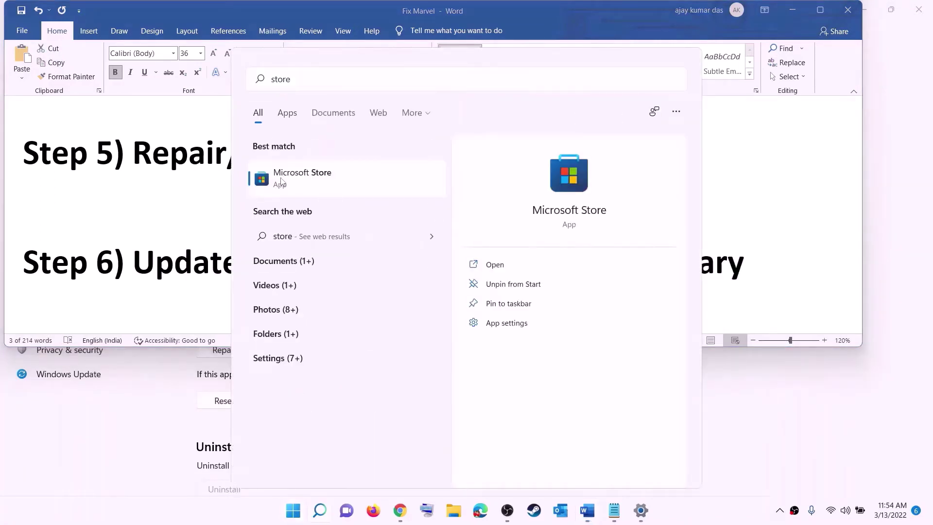
pyautogui.click(281, 181)
pyautogui.click(632, 10)
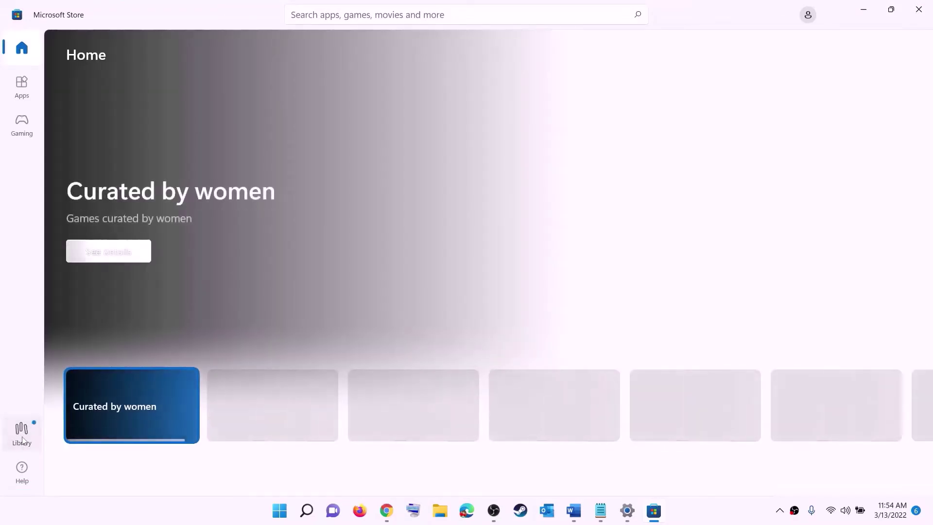
pyautogui.click(22, 440)
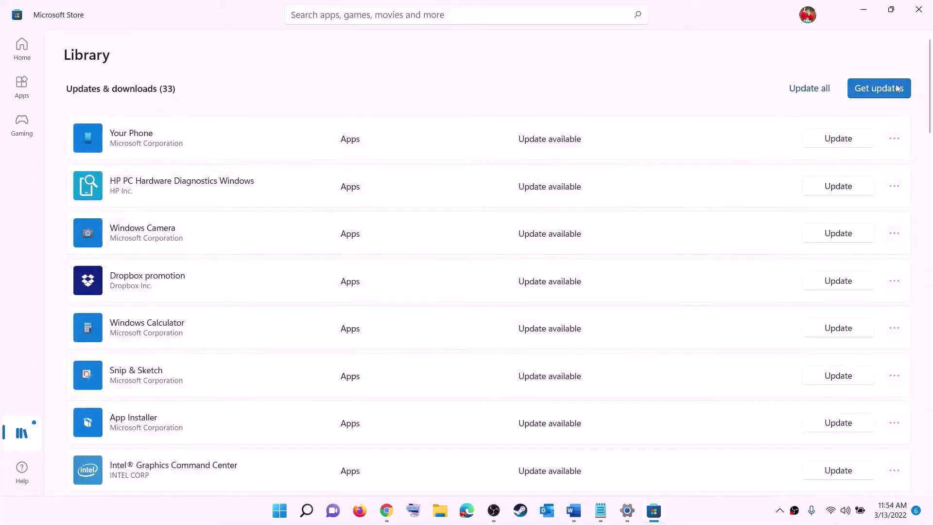
pyautogui.click(866, 95)
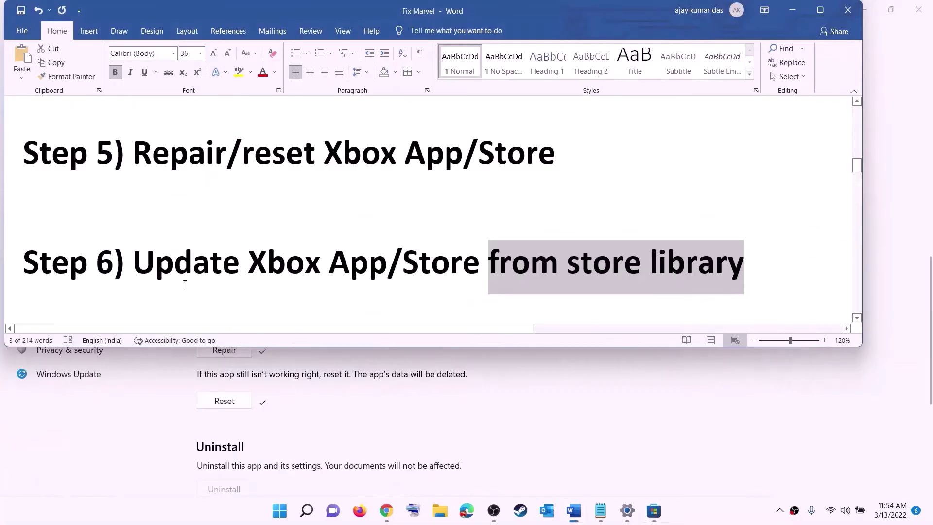
pyautogui.scroll(-2, 185, 280)
pyautogui.scroll(-1, 185, 280)
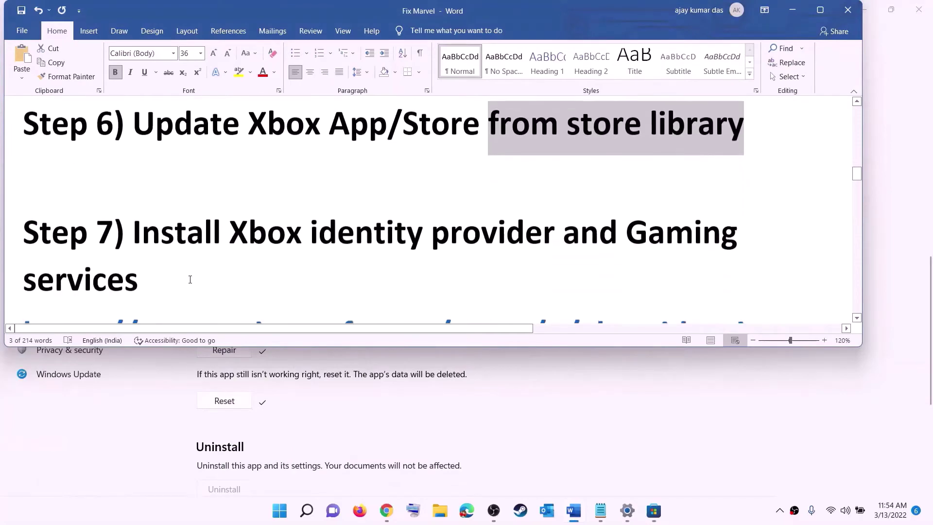
# Follow the guide's Xbox Identity Provider link to its web page
pyautogui.moveTo(230, 232); pyautogui.dragTo(622, 232)
pyautogui.scroll(-3, 305, 260)
pyautogui.scroll(-1, 305, 260)
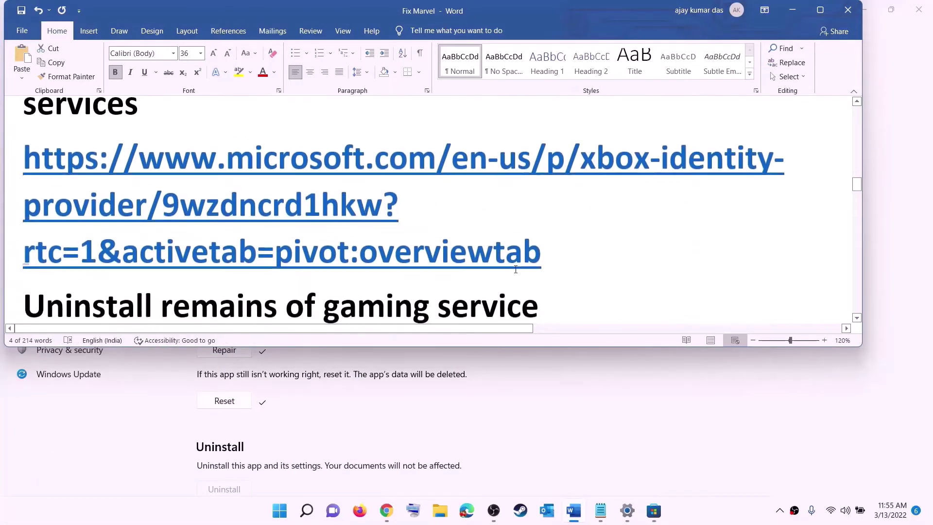
pyautogui.tripleClick(508, 244)
pyautogui.rightClick(158, 192)
pyautogui.click(191, 217)
pyautogui.keyDown('ctrl'); pyautogui.click(285, 205); pyautogui.keyUp('ctrl')
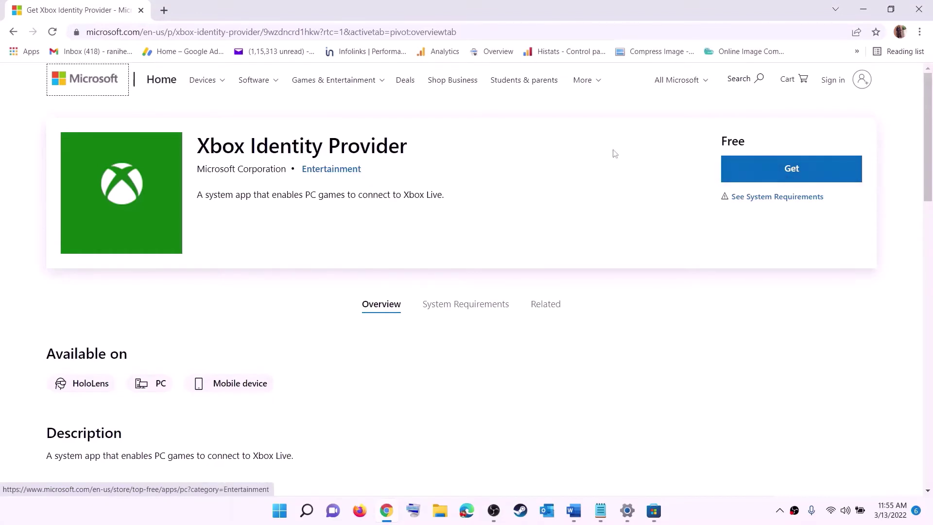
# Get the free Xbox Identity Provider app, letting the page open Microsoft Store
pyautogui.click(785, 172)
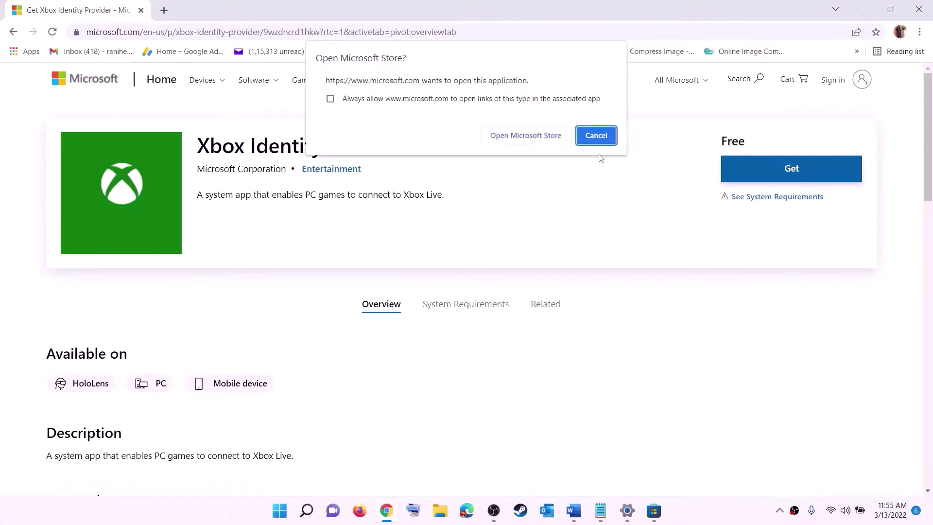
pyautogui.click(520, 141)
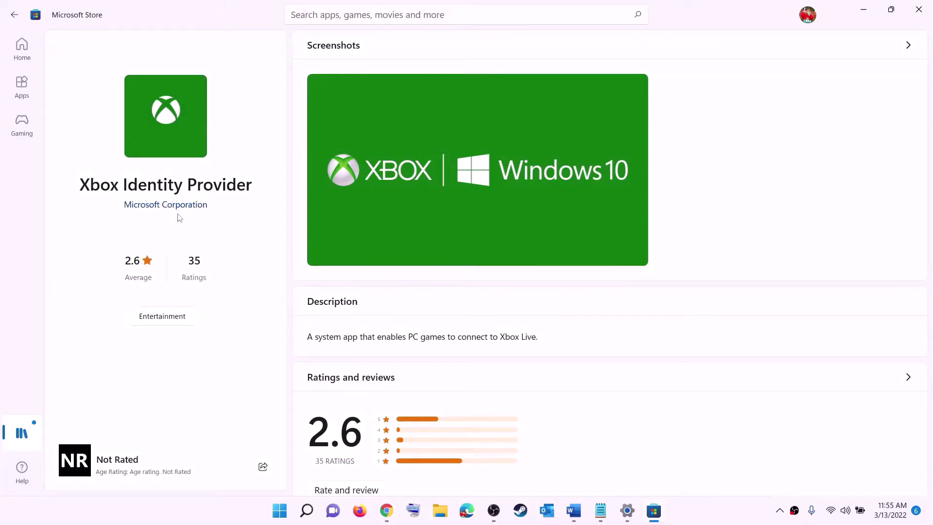
pyautogui.moveTo(90, 189); pyautogui.dragTo(251, 179)
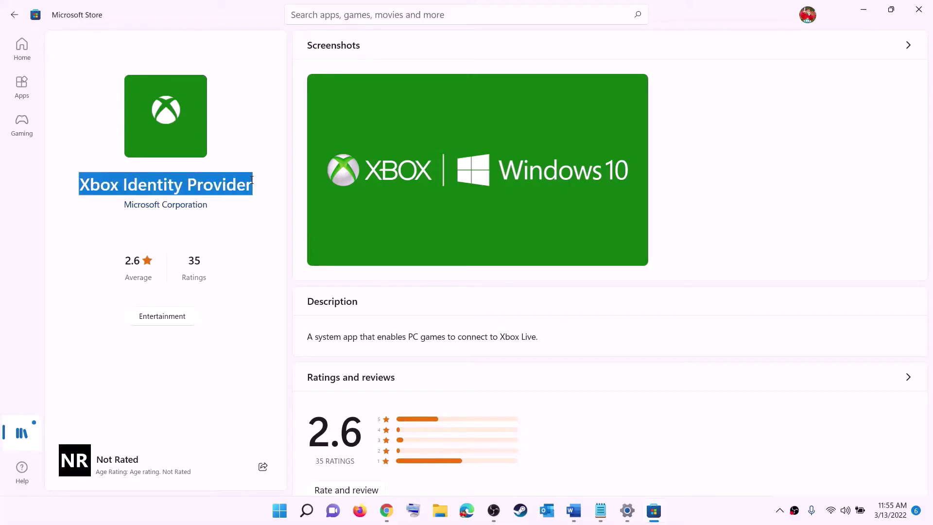
pyautogui.click(168, 236)
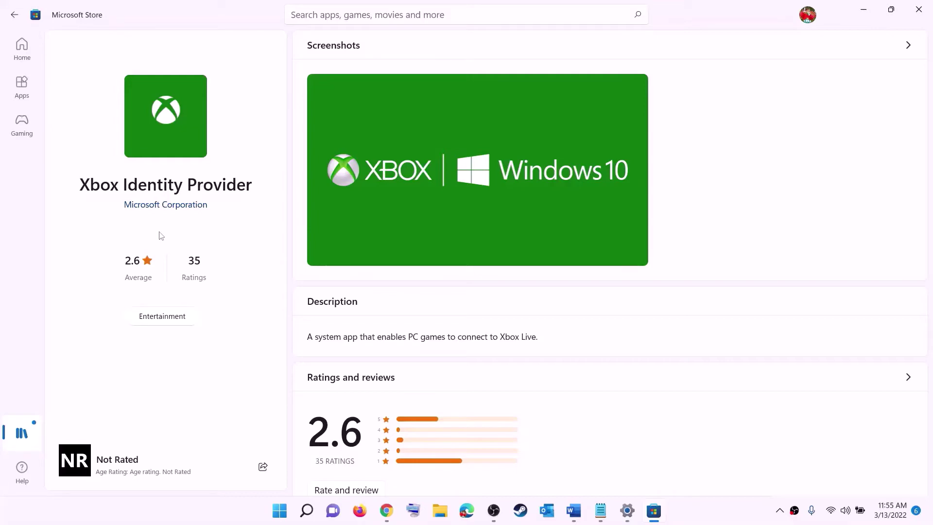
pyautogui.hotkey('alt', 'Tab')
# Copy the get-appxpackage Microsoft.GamingServices removal command from the Word notes
pyautogui.click(574, 511)
pyautogui.scroll(-4, 269, 234)
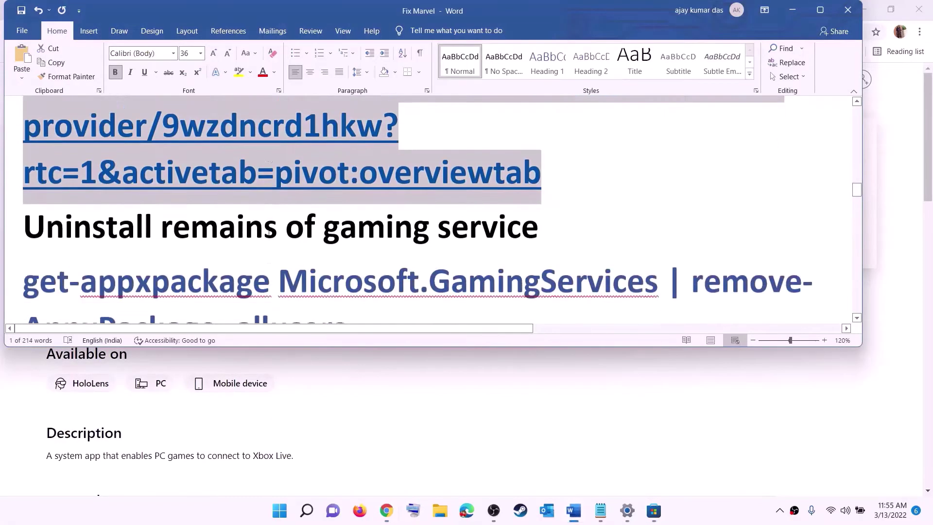
pyautogui.moveTo(359, 241); pyautogui.dragTo(23, 187)
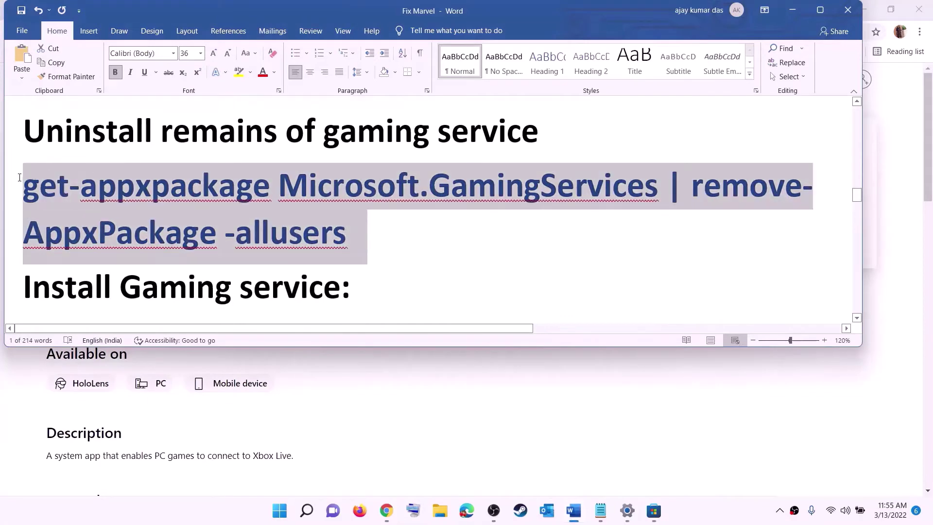
pyautogui.rightClick(101, 205)
pyautogui.click(130, 227)
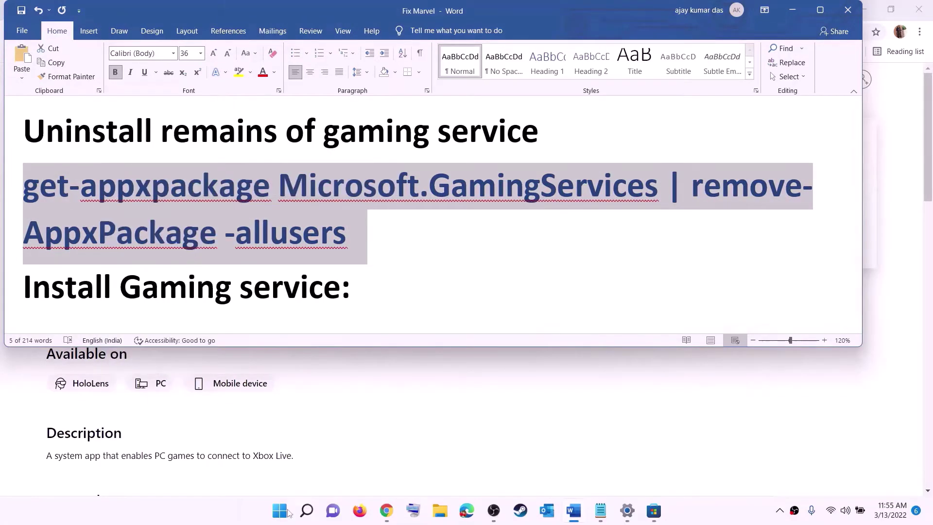
# Run the removal command in an administrator PowerShell, then return to the notes
pyautogui.click(280, 510)
pyautogui.write('powe')
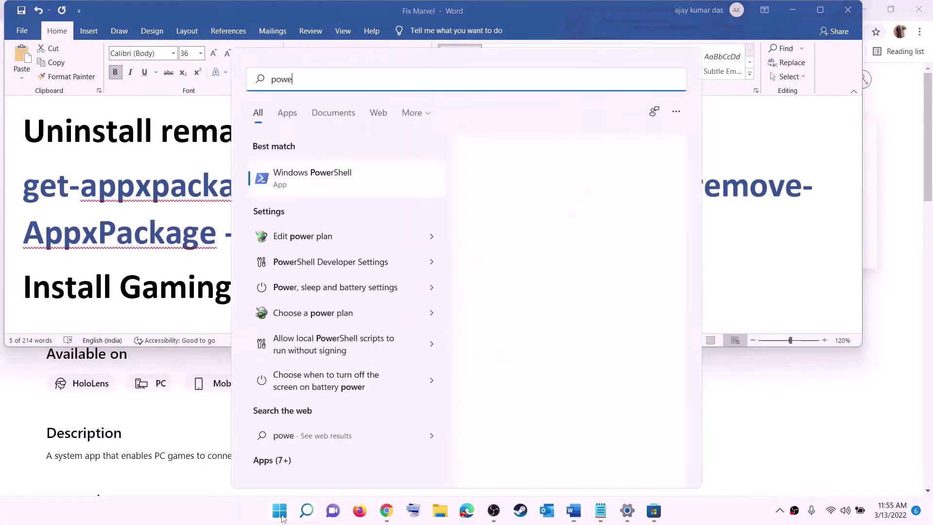
pyautogui.write('rshell')
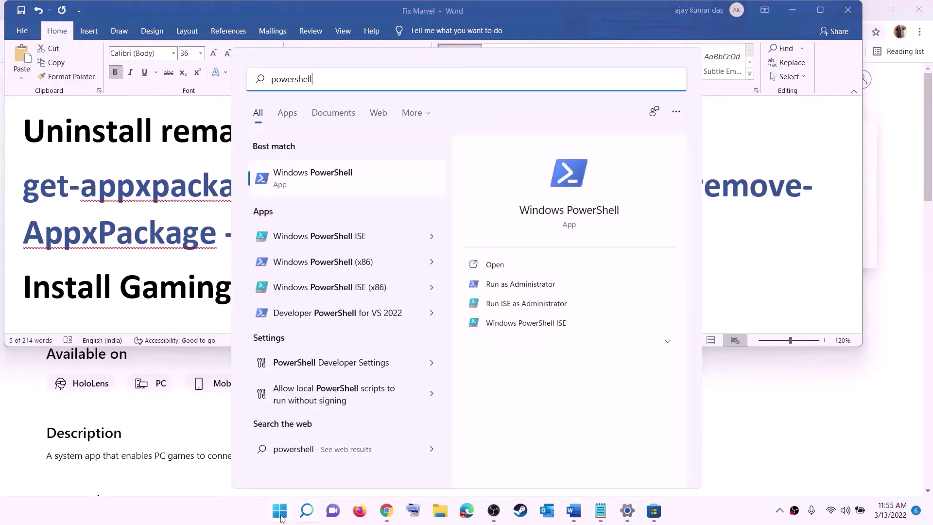
pyautogui.rightClick(319, 187)
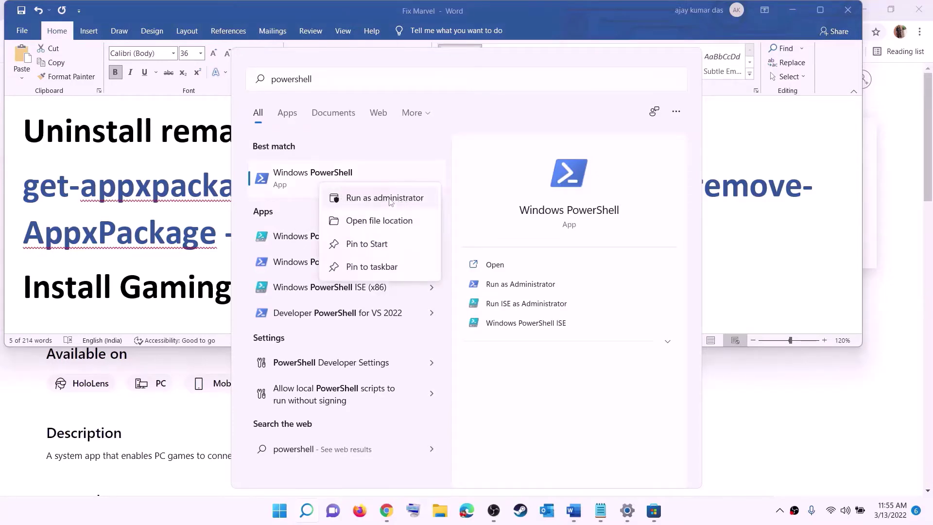
pyautogui.click(390, 199)
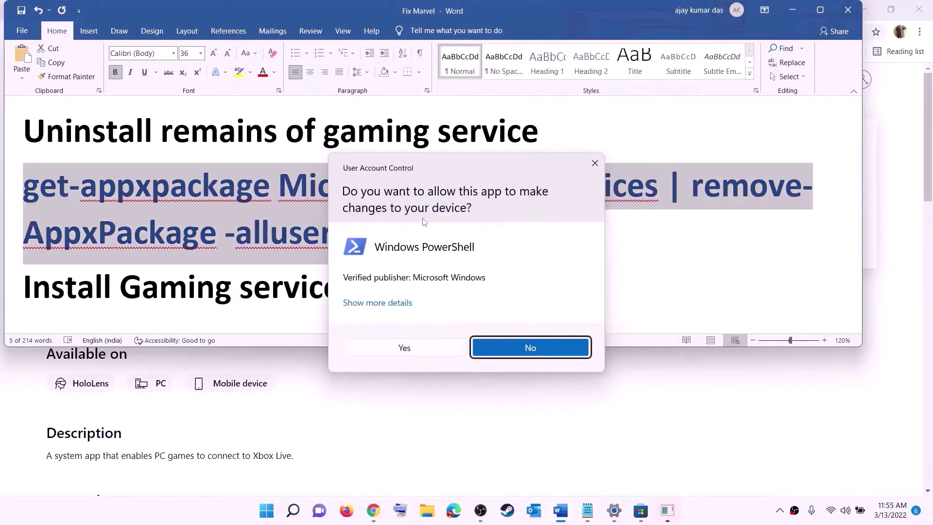
pyautogui.click(408, 349)
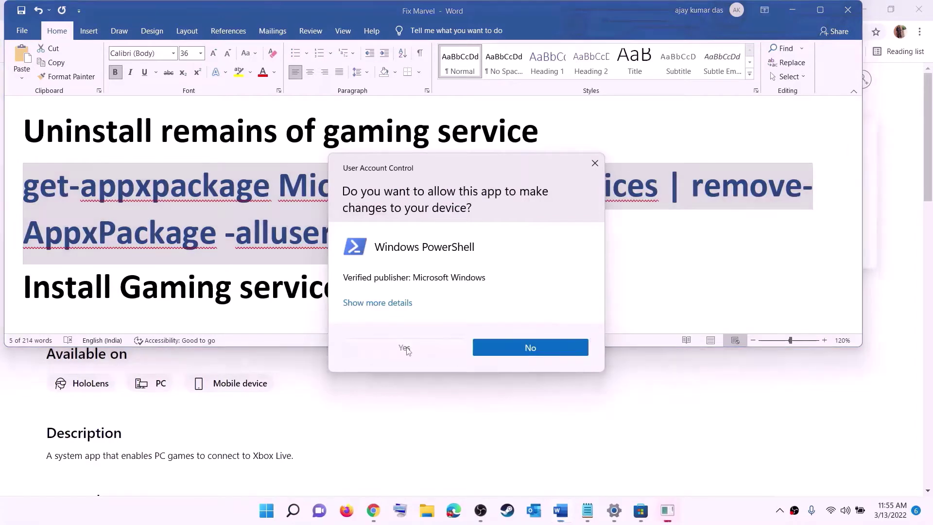
pyautogui.moveTo(339, 45); pyautogui.dragTo(435, 105)
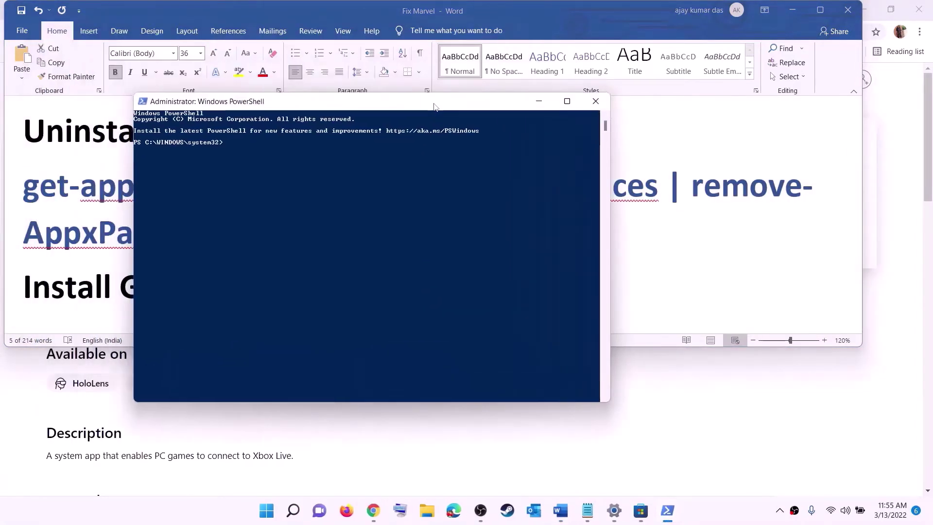
pyautogui.hotkey('ctrl', 'v')
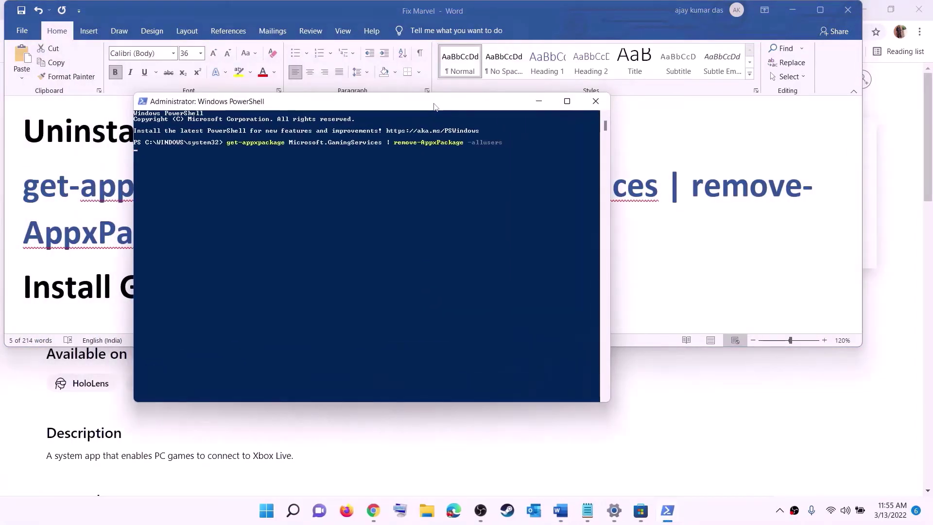
pyautogui.press('Return')
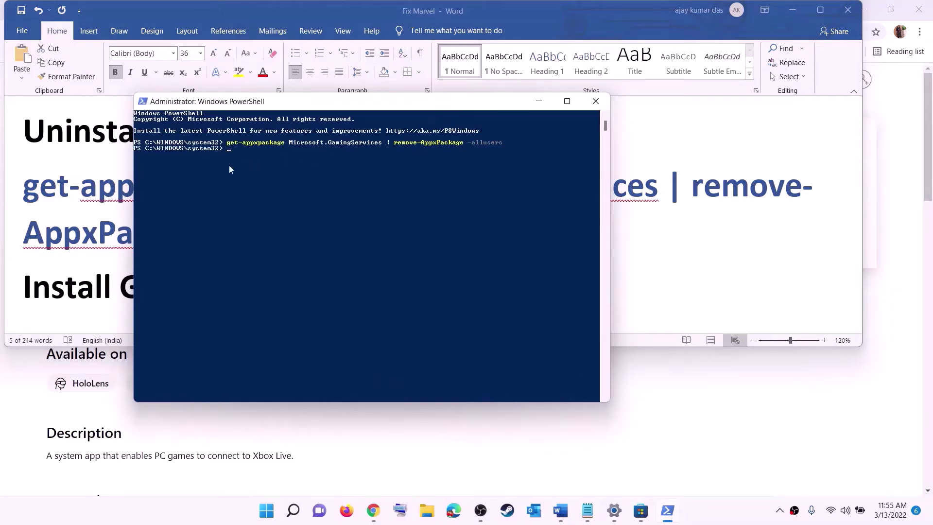
pyautogui.hotkey('alt', 'Tab')
pyautogui.scroll(-3, 438, 243)
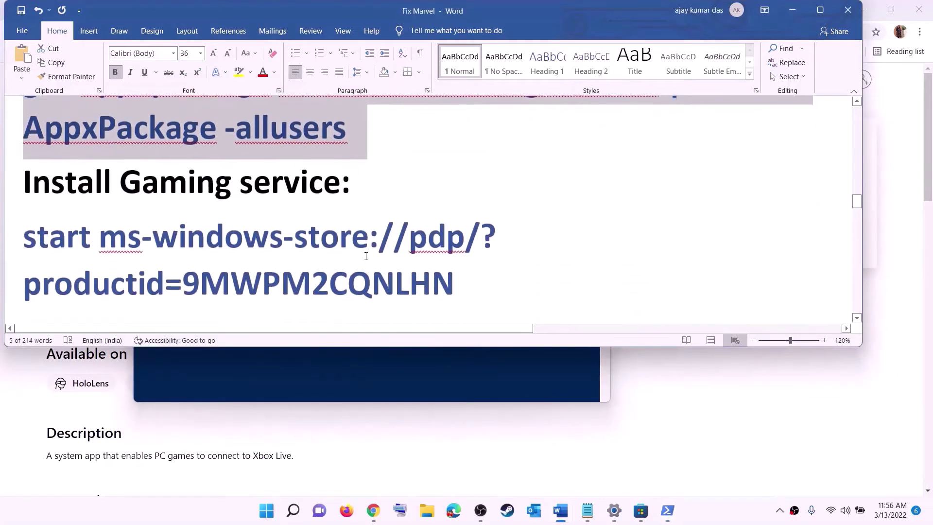
# Copy the start ms-windows-store command and run it in PowerShell to open Gaming Services
pyautogui.moveTo(486, 254); pyautogui.dragTo(1, 221)
pyautogui.rightClick(100, 217)
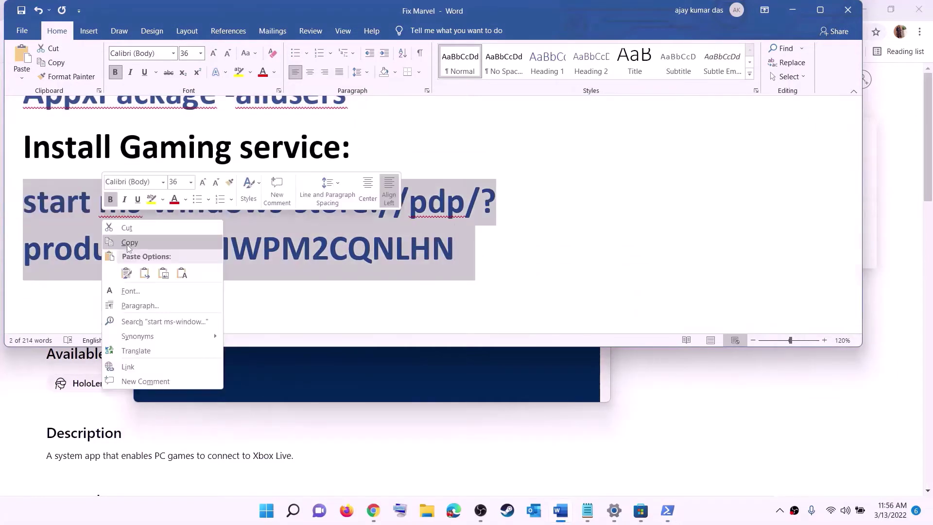
pyautogui.click(127, 242)
pyautogui.hotkey('alt', 'Tab')
pyautogui.rightClick(279, 209)
pyautogui.press('Return')
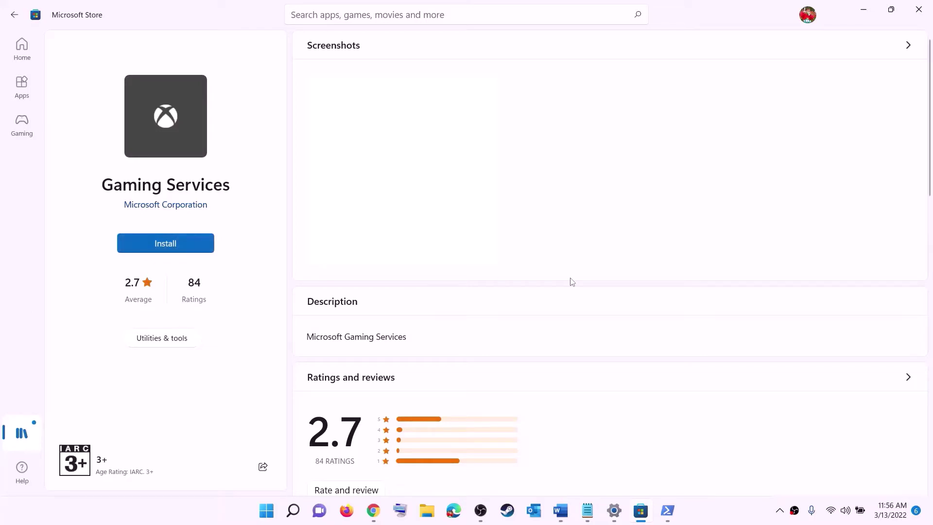
# Install Gaming Services and go back to Step 8 in the Word notes
pyautogui.click(415, 351)
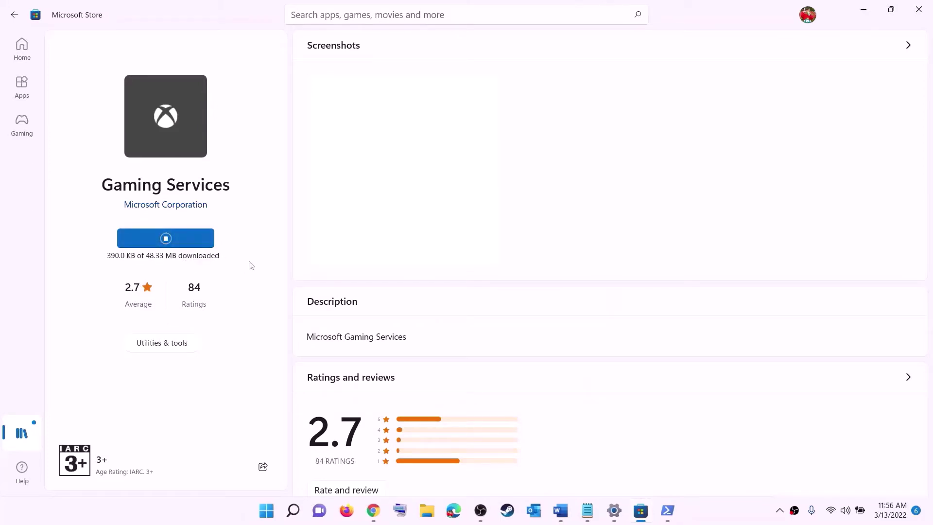
pyautogui.click(560, 511)
pyautogui.scroll(-10, 352, 238)
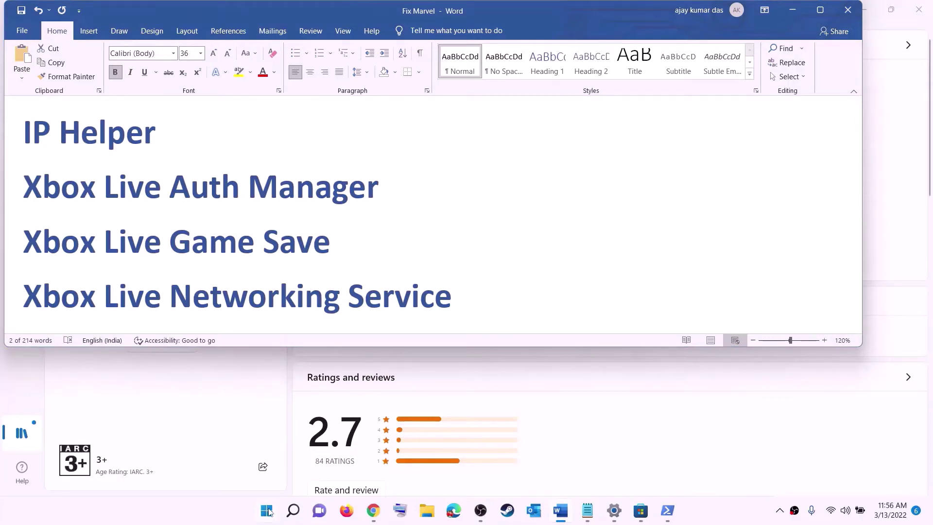
# Open the Services console by searching for servic
pyautogui.click(267, 510)
pyautogui.write('serv')
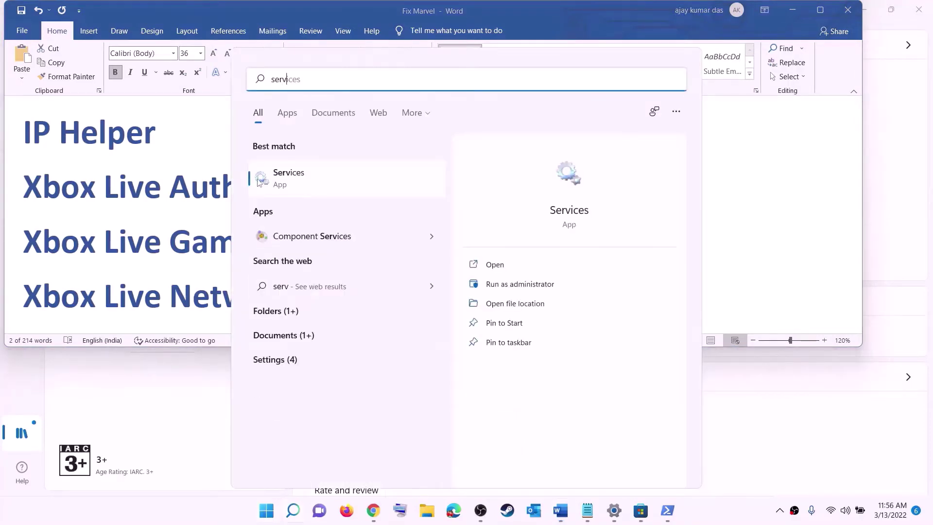
pyautogui.write('ic')
pyautogui.press('Return')
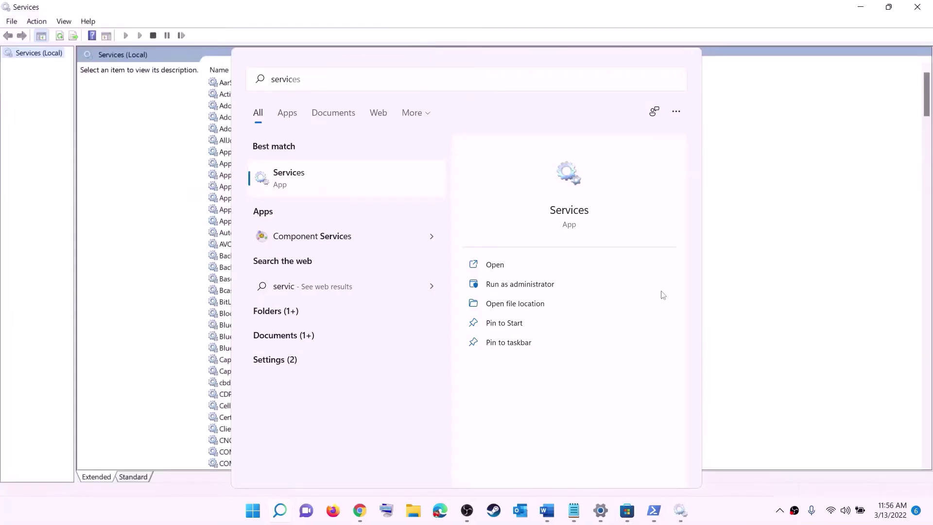
# Set IP Helper's startup type to Automatic and apply it
pyautogui.click(269, 290)
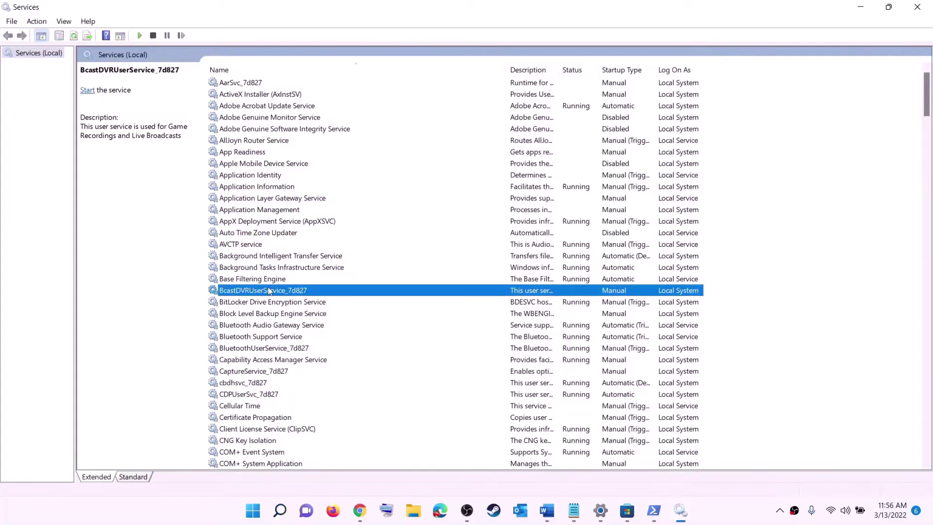
pyautogui.press('i')
pyautogui.click(269, 280)
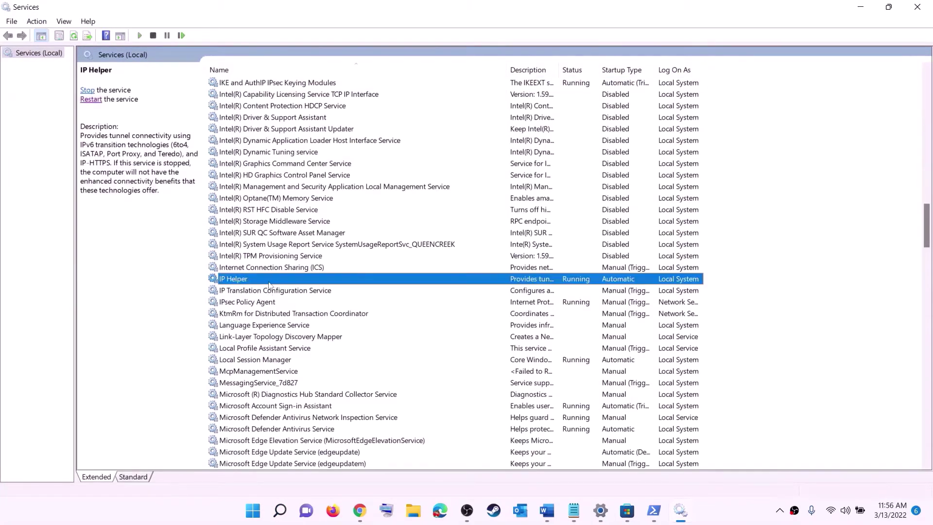
pyautogui.doubleClick(281, 283)
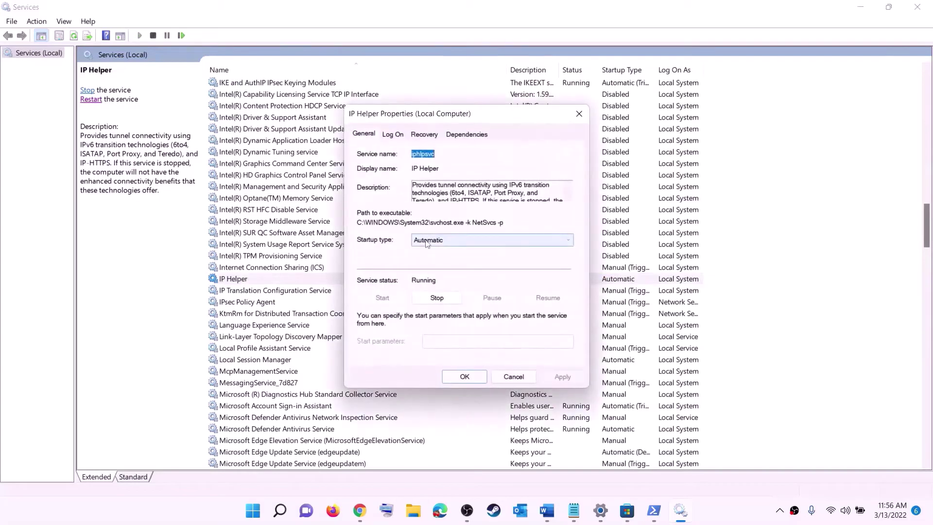
pyautogui.click(422, 242)
pyautogui.click(491, 258)
pyautogui.click(557, 382)
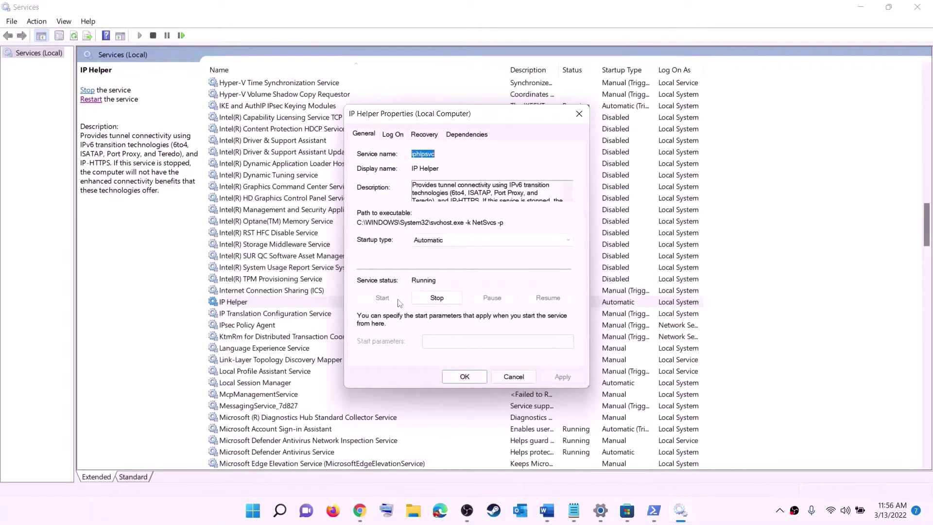
# Keep Xbox Accessory Management Service on Automatic startup
pyautogui.click(465, 377)
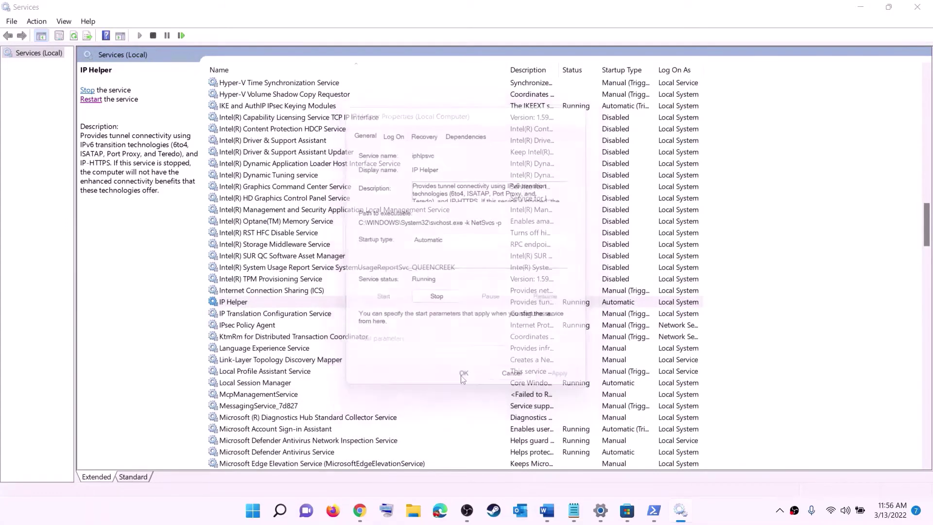
pyautogui.click(288, 352)
pyautogui.press('x')
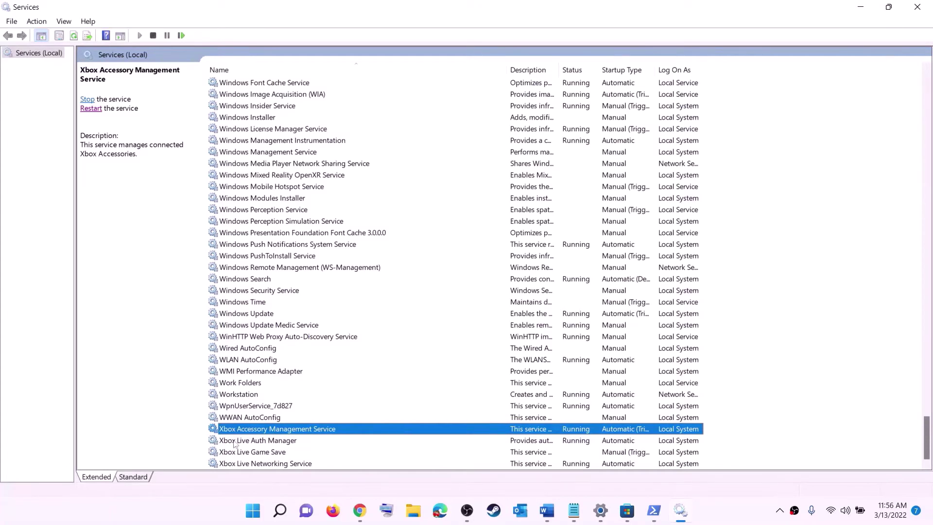
pyautogui.doubleClick(257, 431)
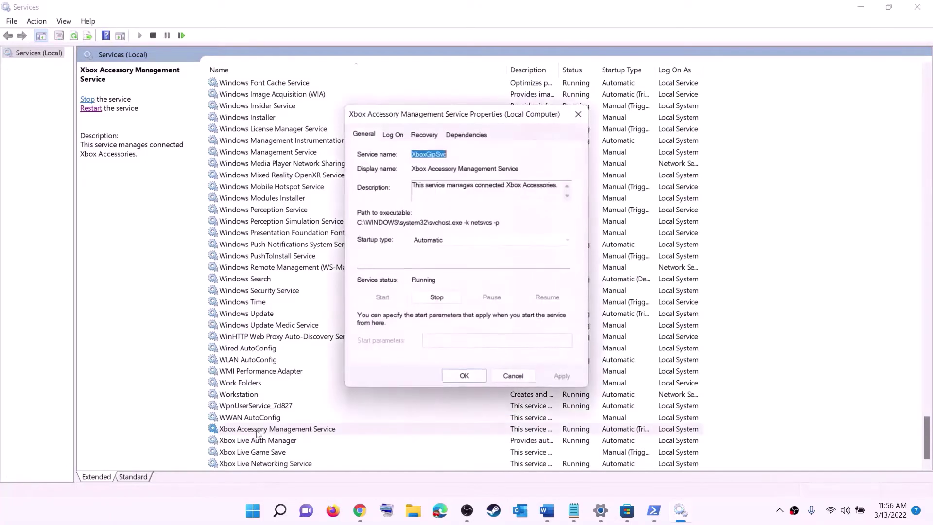
pyautogui.click(448, 247)
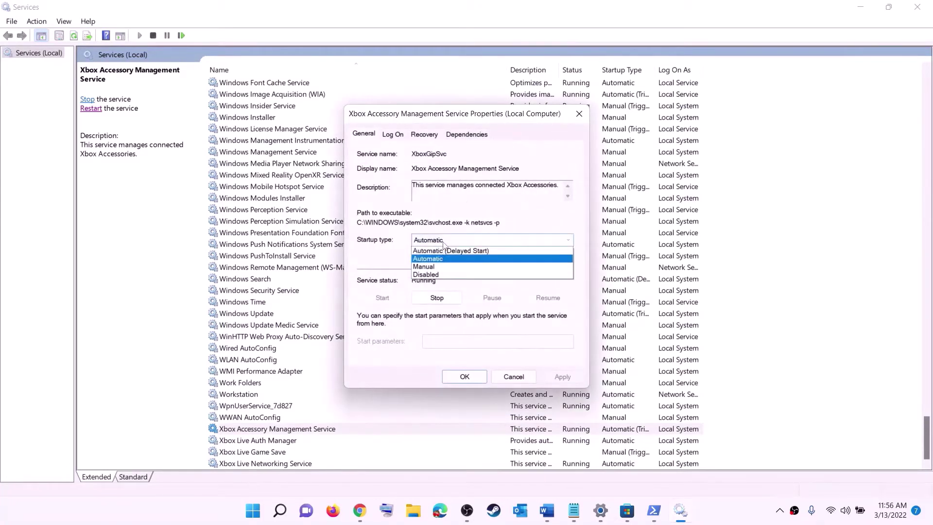
pyautogui.click(444, 259)
pyautogui.click(563, 377)
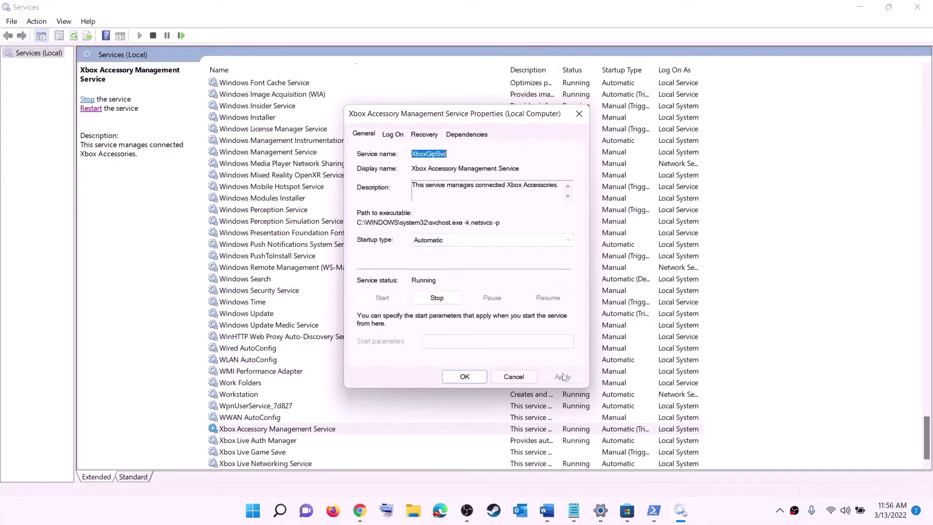
pyautogui.click(465, 377)
# Keep Xbox Live Auth Manager on Automatic startup
pyautogui.press('Down')
pyautogui.press('Return')
pyautogui.click(492, 256)
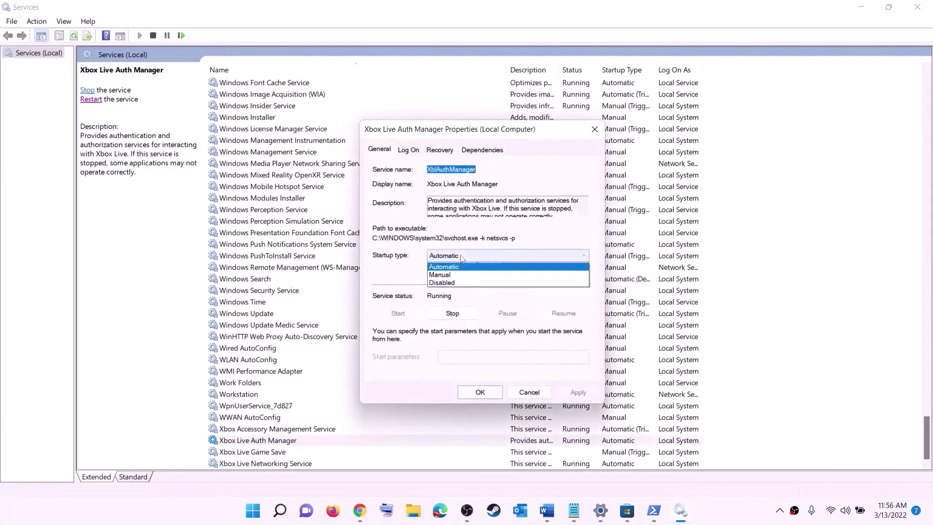
pyautogui.click(447, 274)
pyautogui.click(575, 393)
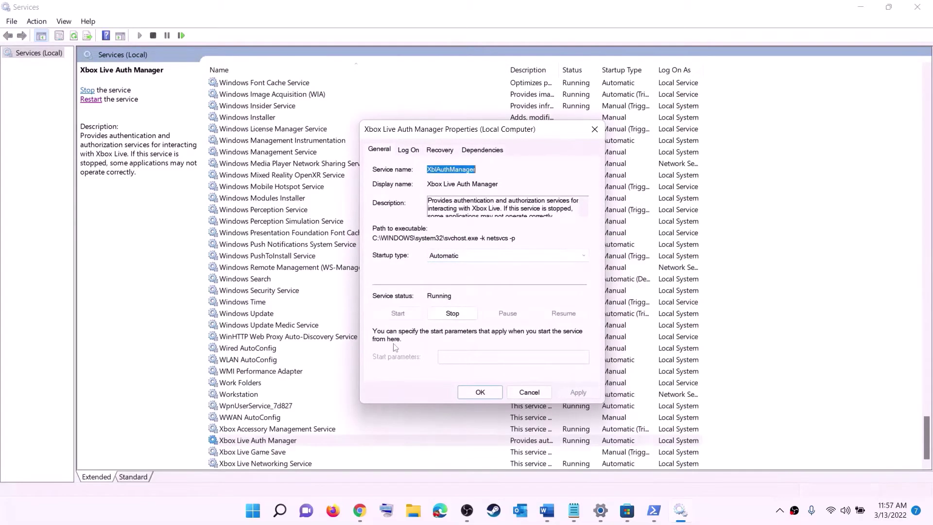
pyautogui.click(480, 392)
# Set Xbox Live Game Save to Automatic startup and start the service
pyautogui.press('Down')
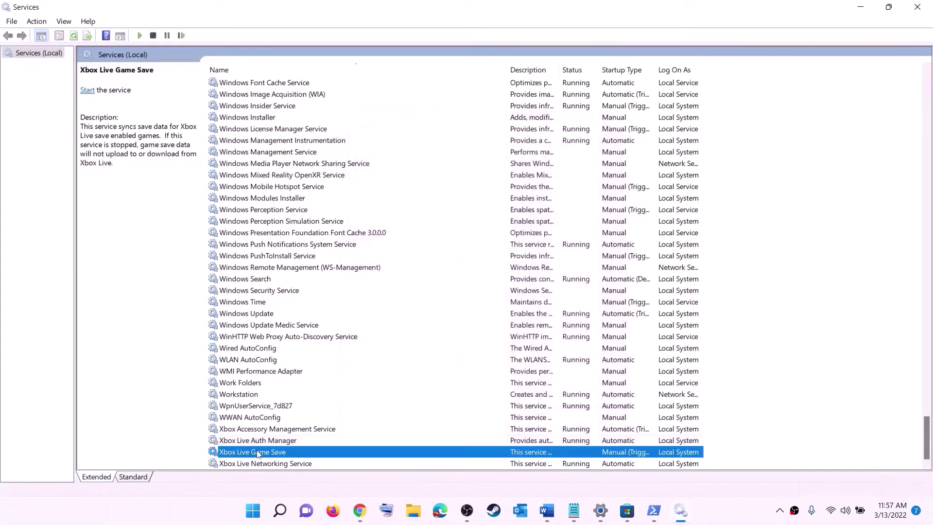
pyautogui.press('Return')
pyautogui.click(470, 241)
pyautogui.click(430, 259)
pyautogui.click(563, 376)
pyautogui.click(387, 296)
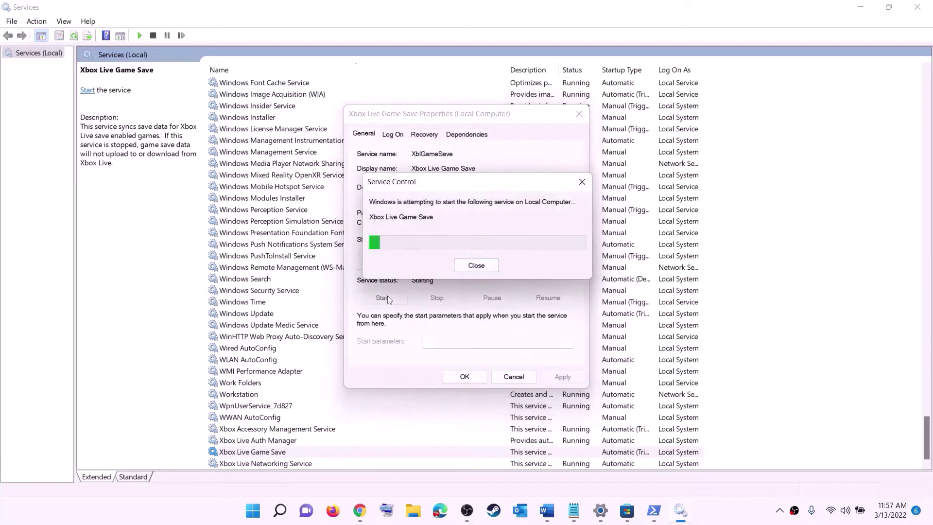
pyautogui.click(465, 377)
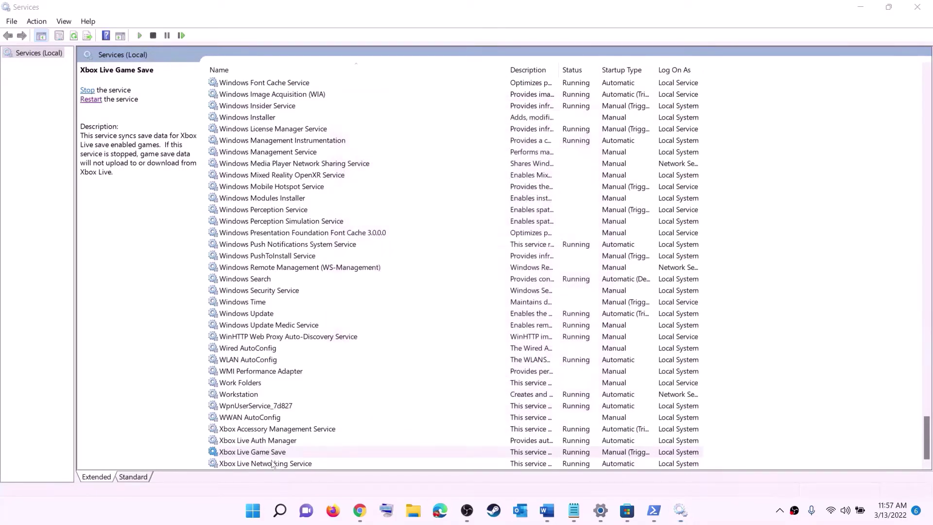
# Confirm Xbox Live Networking Service stays on Automatic startup
pyautogui.doubleClick(273, 463)
pyautogui.click(492, 240)
pyautogui.click(543, 329)
pyautogui.press('Tab')
pyautogui.press('Tab')
pyautogui.press('Tab')
pyautogui.press('Tab')
pyautogui.press('Tab')
pyautogui.click(464, 376)
pyautogui.click(271, 315)
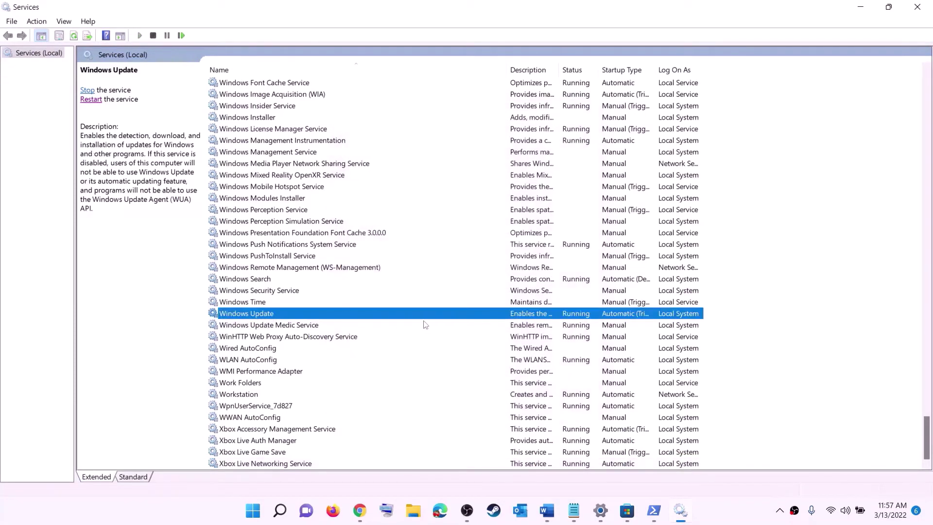
# Set the Windows Update service to Automatic (Delayed Start)
pyautogui.doubleClick(433, 316)
pyautogui.click(517, 244)
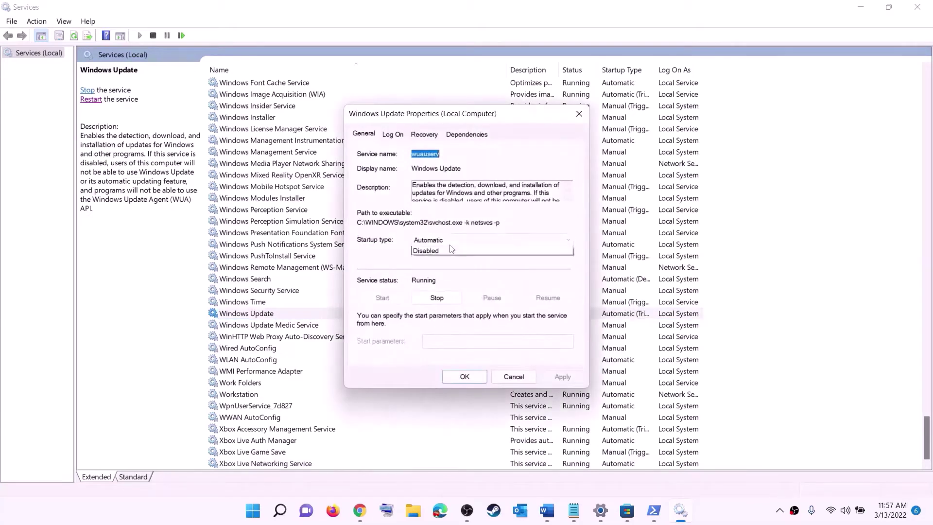
pyautogui.click(439, 252)
pyautogui.click(558, 377)
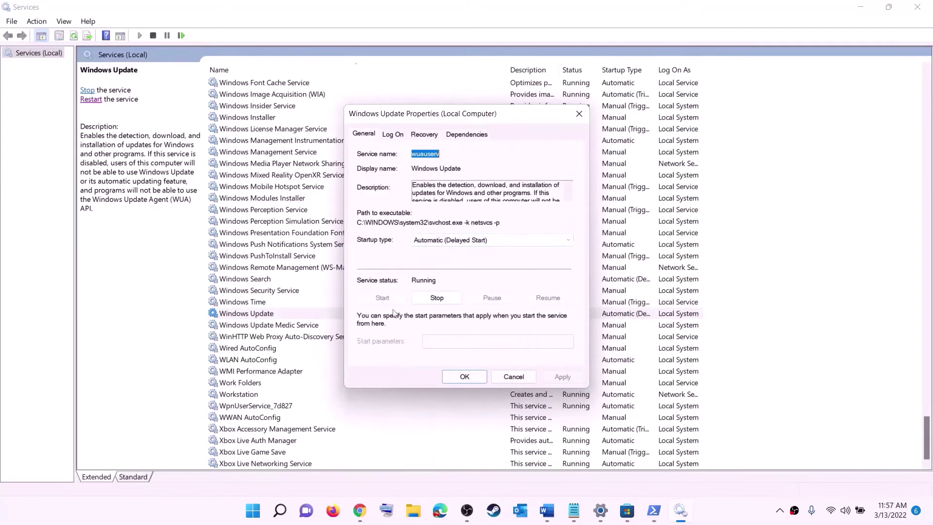
pyautogui.click(465, 377)
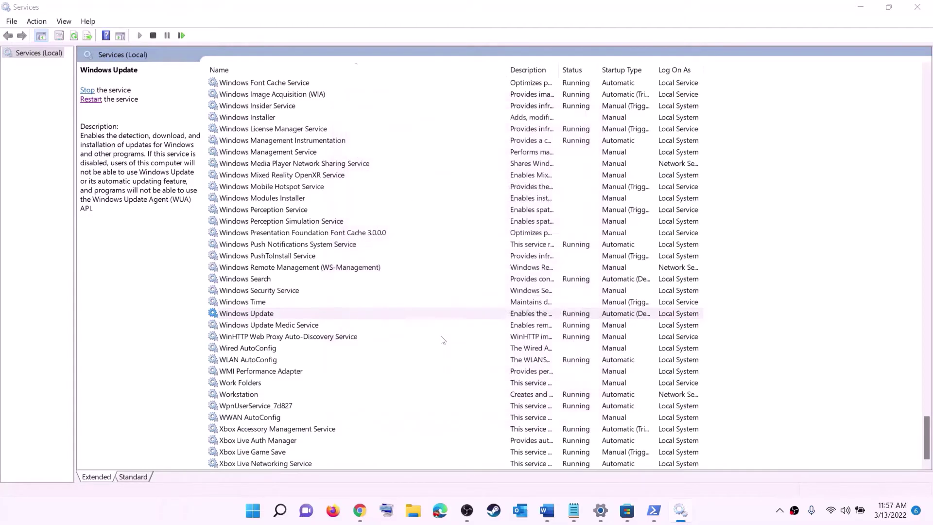
# Stop both Gaming Services entries
pyautogui.click(307, 272)
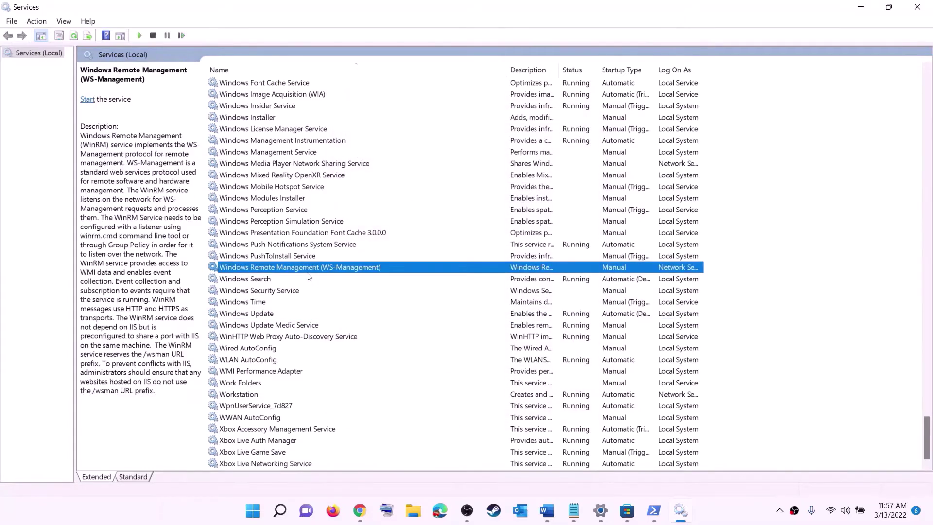
pyautogui.press('g')
pyautogui.scroll(4, 635, 257)
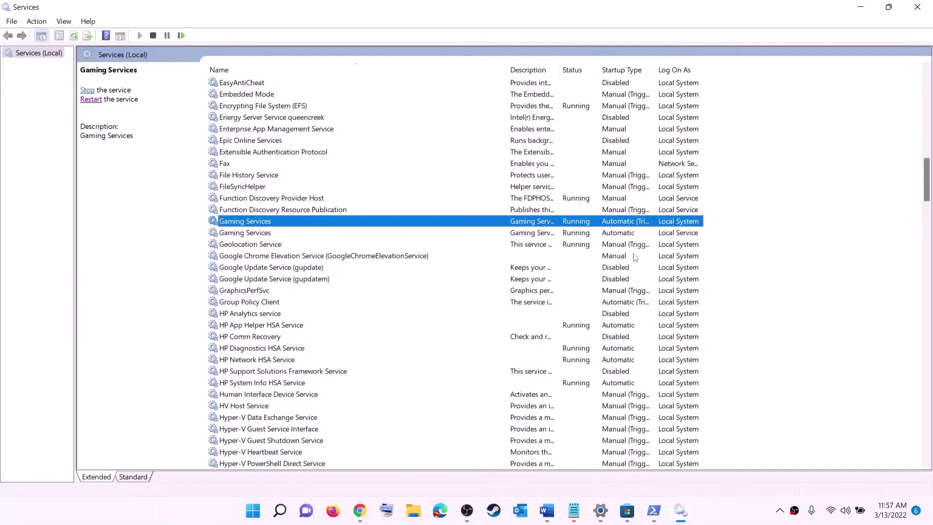
pyautogui.click(582, 234)
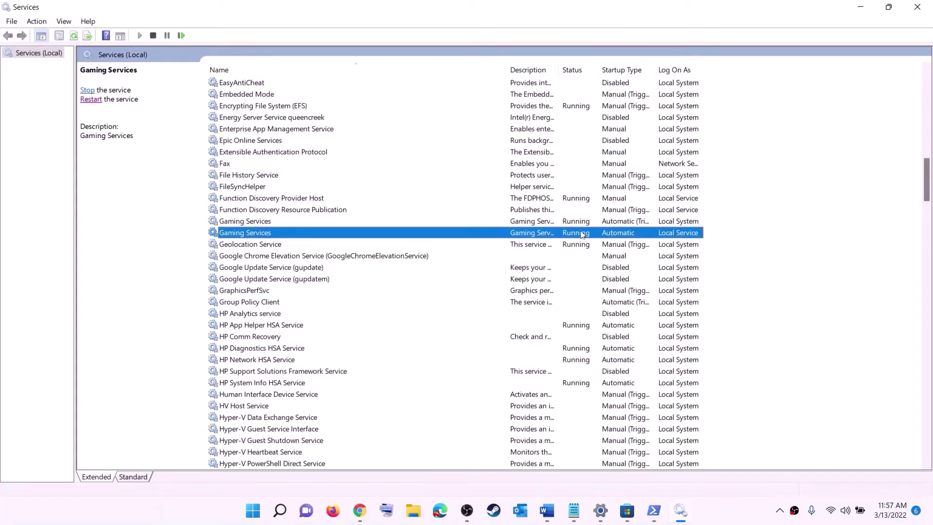
pyautogui.click(580, 224)
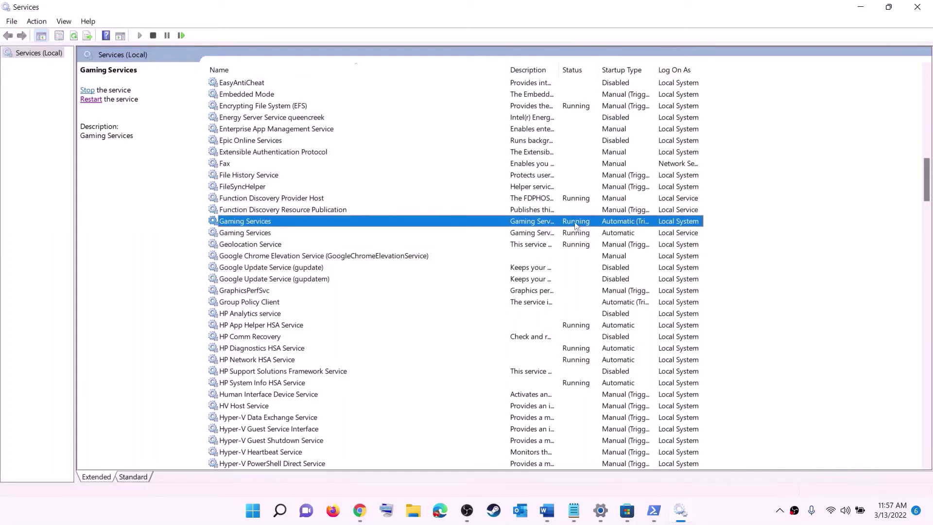
pyautogui.rightClick(575, 224)
pyautogui.click(565, 226)
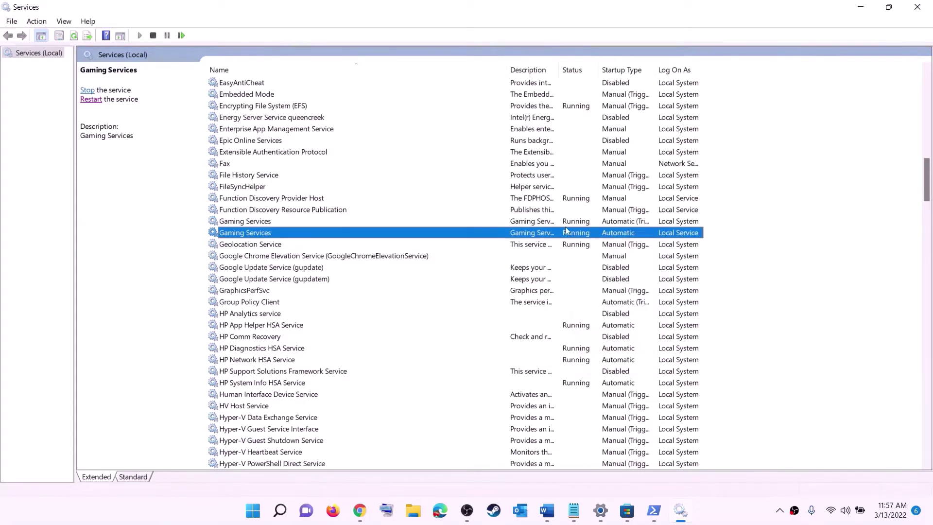
pyautogui.rightClick(573, 224)
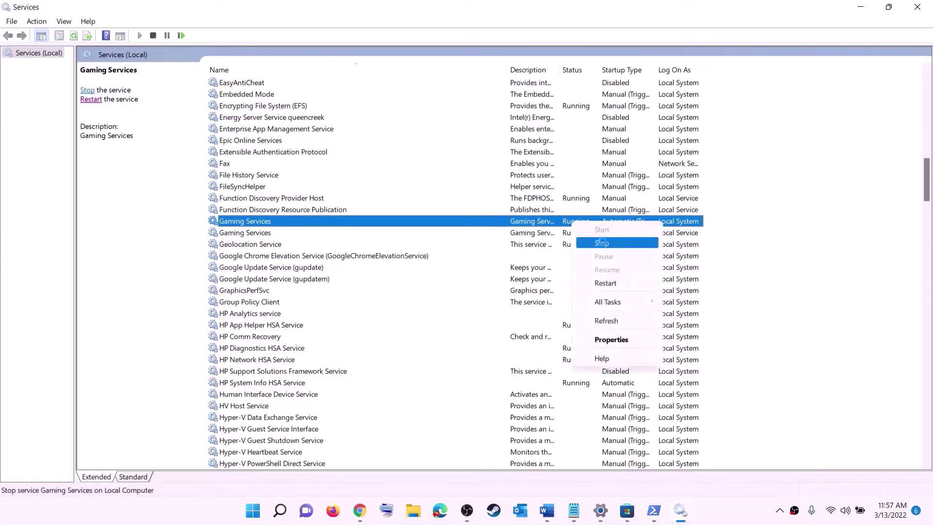
pyautogui.click(593, 245)
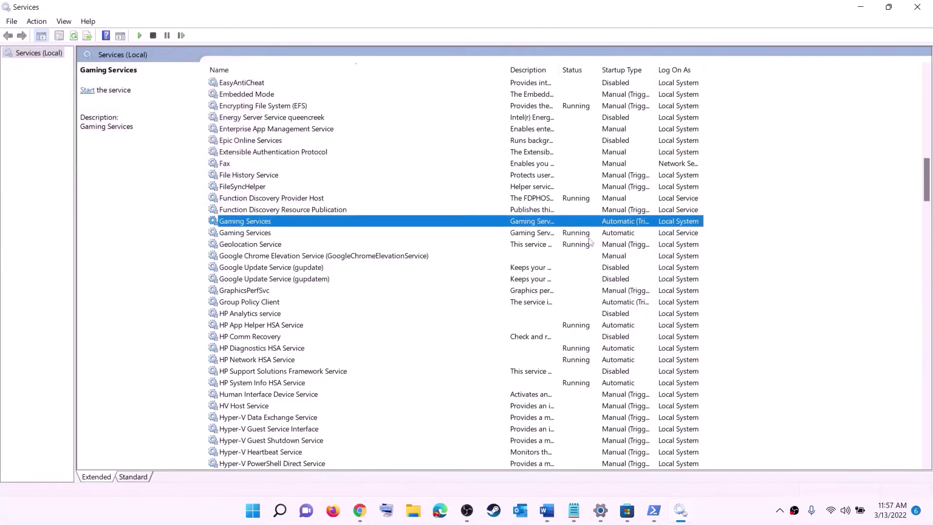
pyautogui.click(586, 236)
pyautogui.rightClick(578, 238)
pyautogui.click(599, 256)
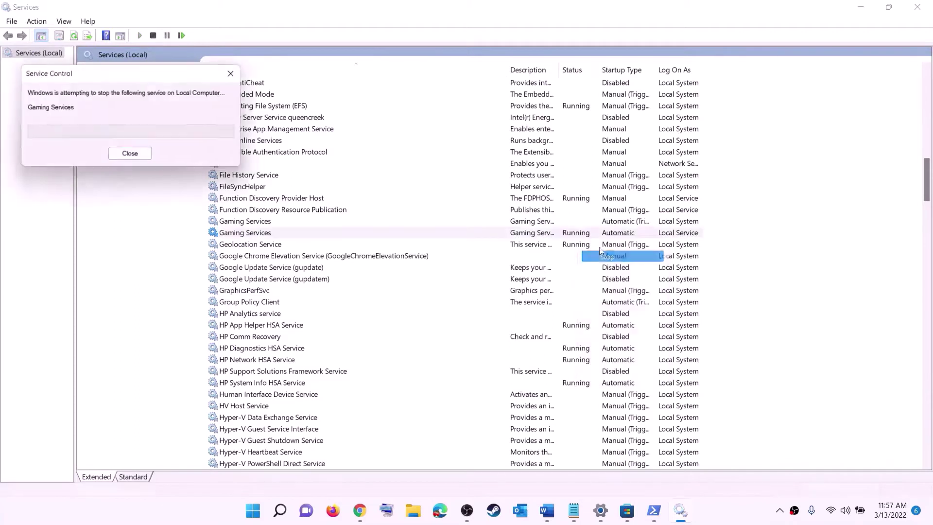
# Start both Gaming Services entries again
pyautogui.click(559, 222)
pyautogui.rightClick(553, 222)
pyautogui.click(583, 229)
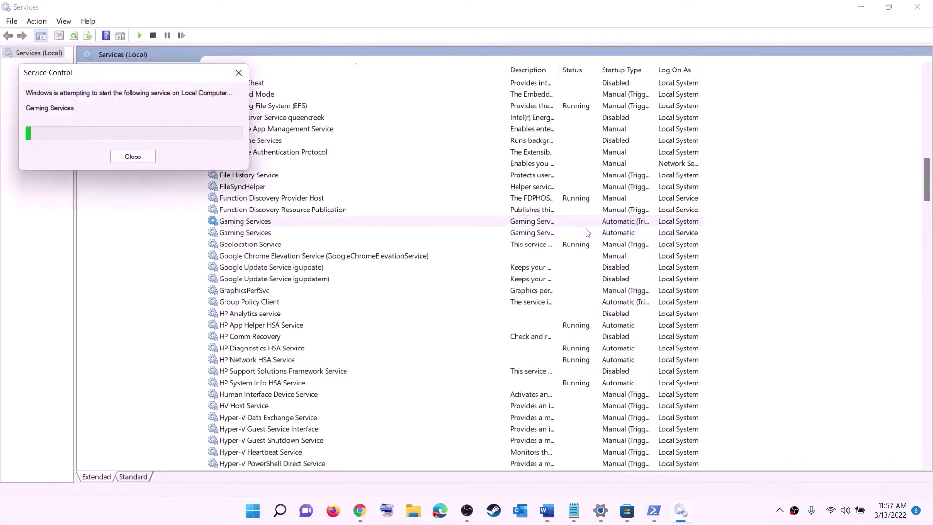
pyautogui.click(548, 234)
pyautogui.rightClick(550, 236)
pyautogui.click(574, 243)
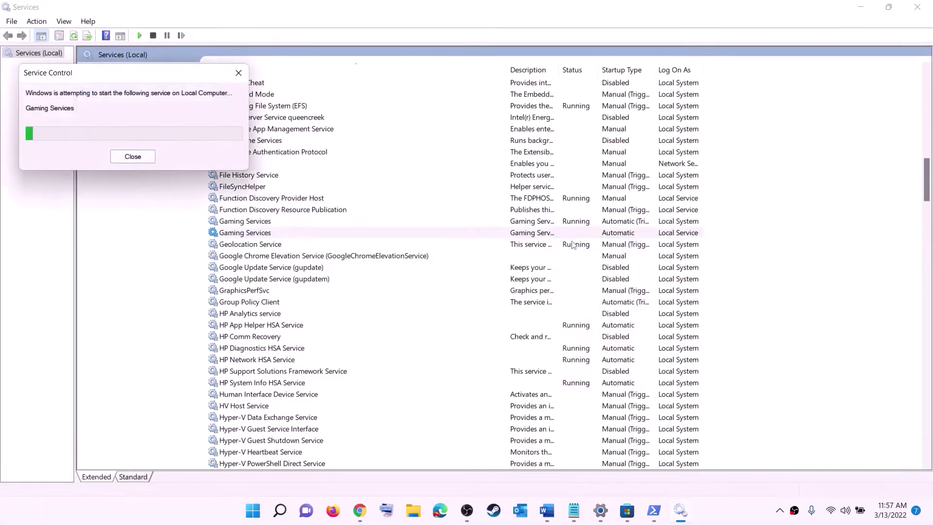
pyautogui.click(531, 305)
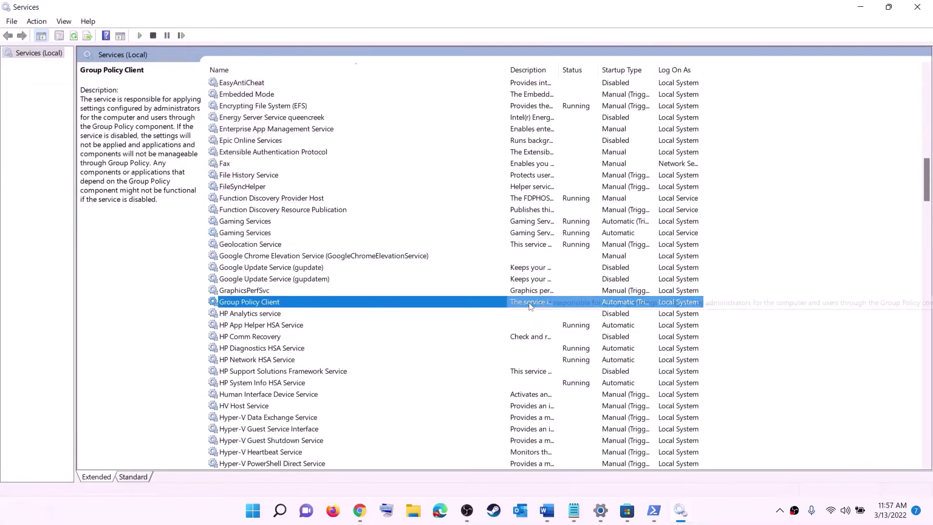
# Keep Microsoft Store Install Service on Automatic startup
pyautogui.press('m')
pyautogui.click(290, 257)
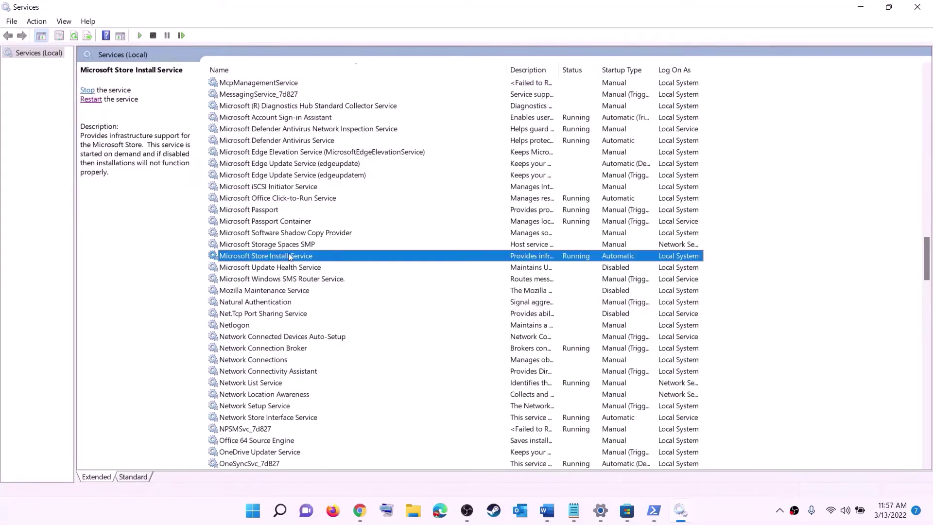
pyautogui.doubleClick(360, 258)
pyautogui.click(454, 243)
pyautogui.click(548, 359)
pyautogui.click(562, 377)
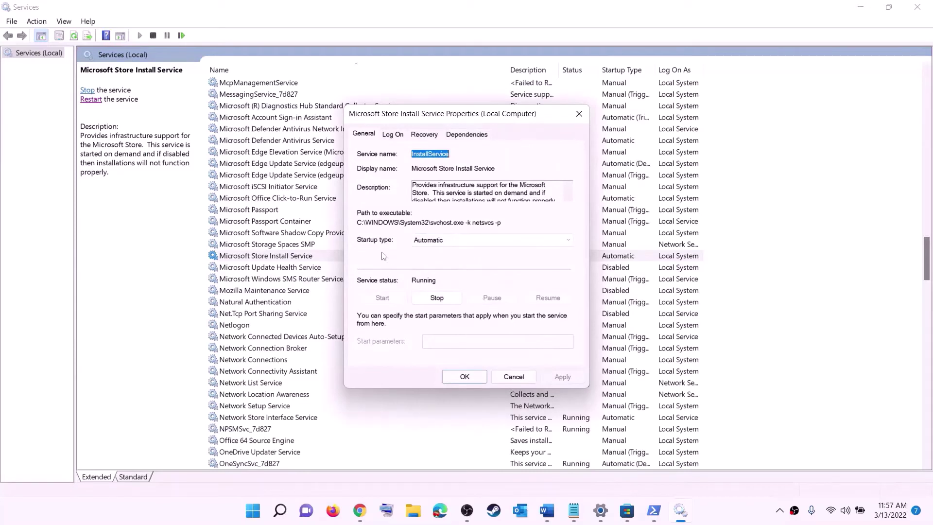
pyautogui.click(464, 377)
pyautogui.click(307, 226)
# Set Background Intelligent Transfer Service to Automatic startup and close Services
pyautogui.press('b')
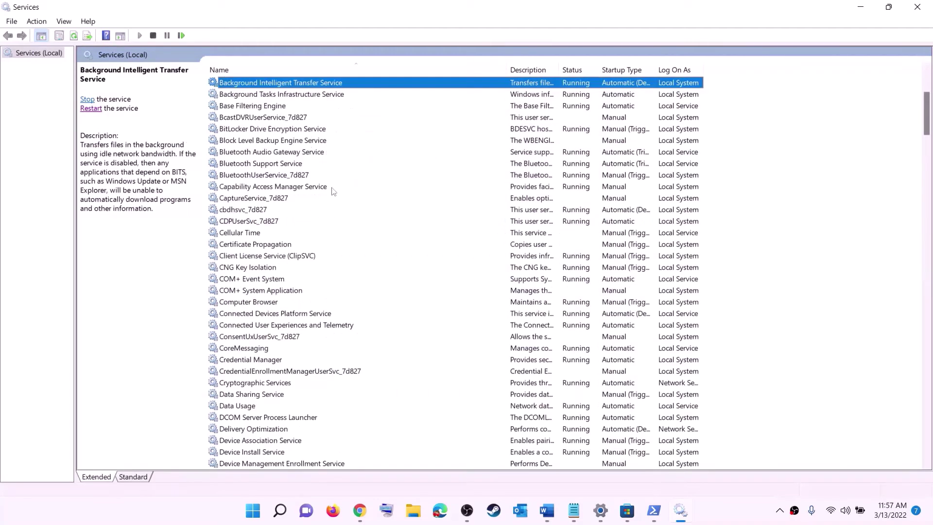
pyautogui.scroll(4, 334, 191)
pyautogui.doubleClick(342, 223)
pyautogui.click(483, 240)
pyautogui.click(452, 257)
pyautogui.click(562, 376)
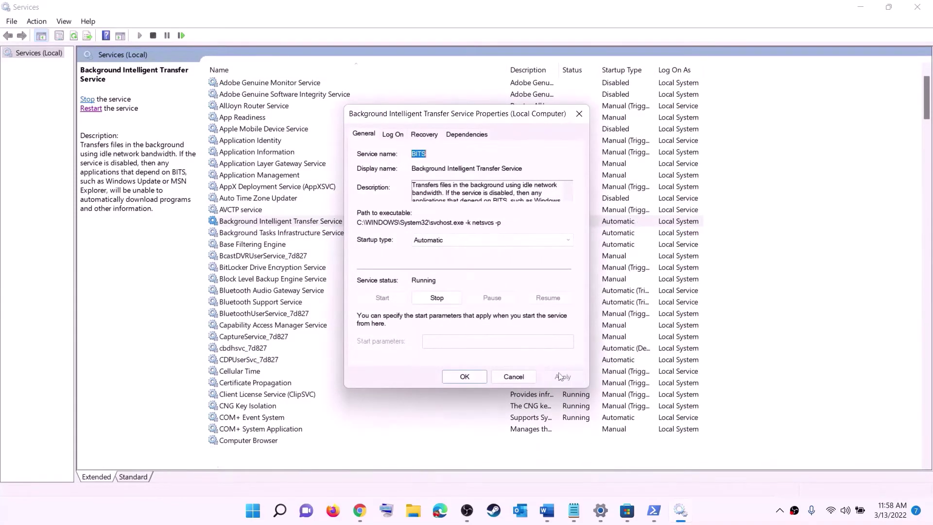
pyautogui.click(465, 377)
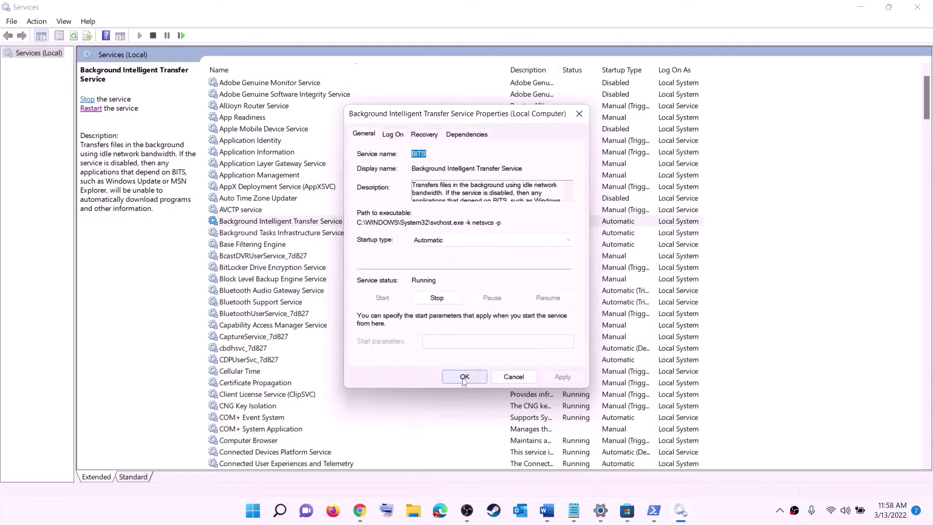
pyautogui.click(917, 7)
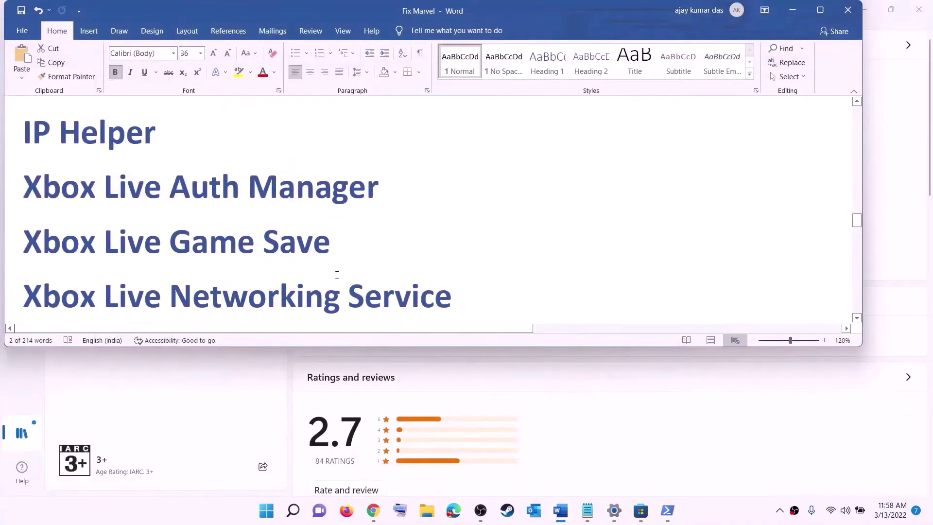
# Open the Settings Windows Update page showing KB5011493 pending install
pyautogui.scroll(-5, 338, 275)
pyautogui.scroll(-1, 338, 275)
pyautogui.moveTo(404, 222); pyautogui.dragTo(133, 222)
pyautogui.click(267, 513)
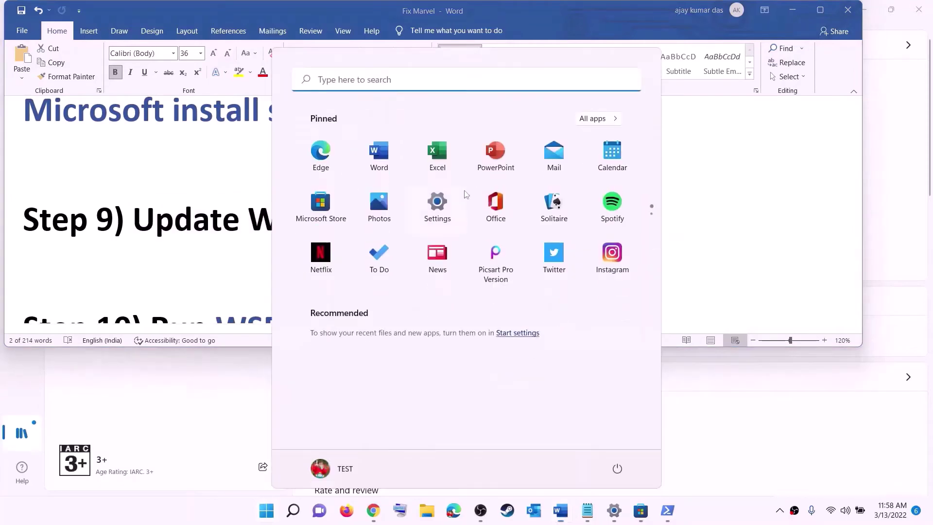
pyautogui.click(440, 218)
pyautogui.click(69, 372)
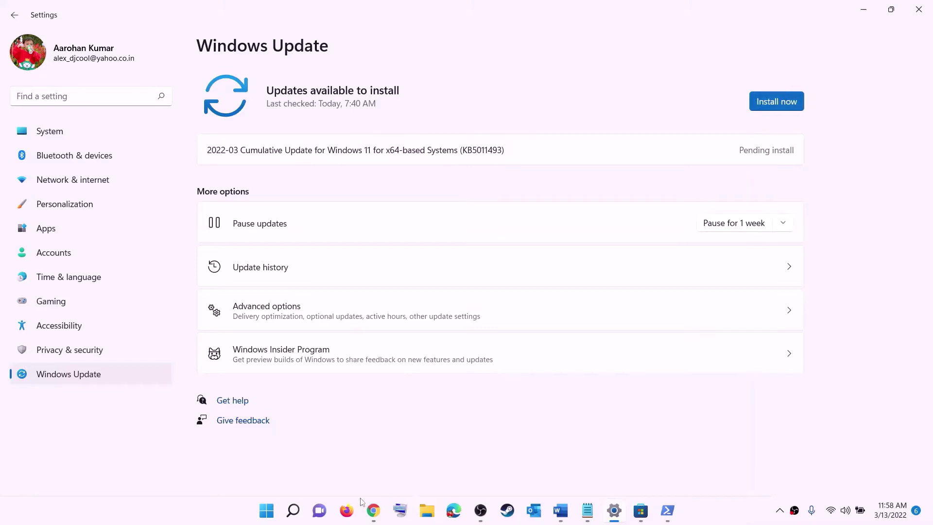
# Check the power options without restarting, then return to the Word notes
pyautogui.click(269, 512)
pyautogui.click(617, 469)
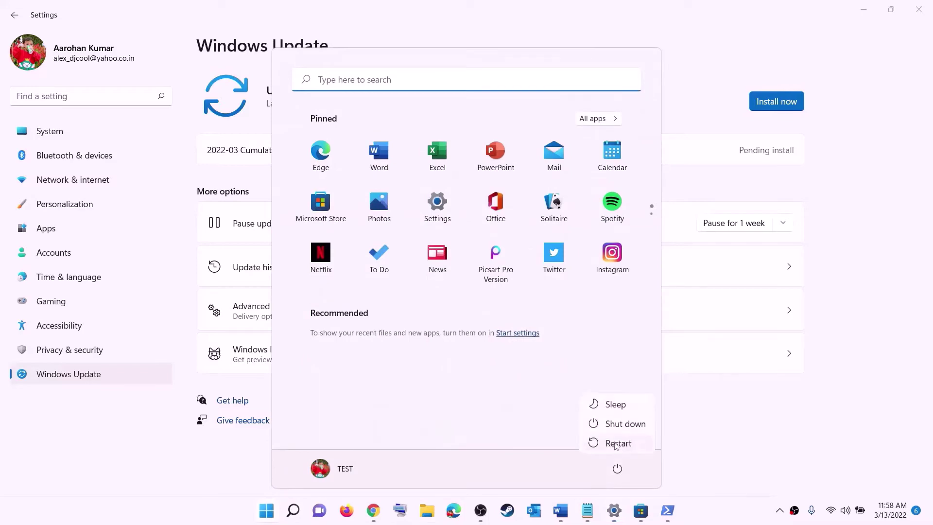
pyautogui.press('Escape')
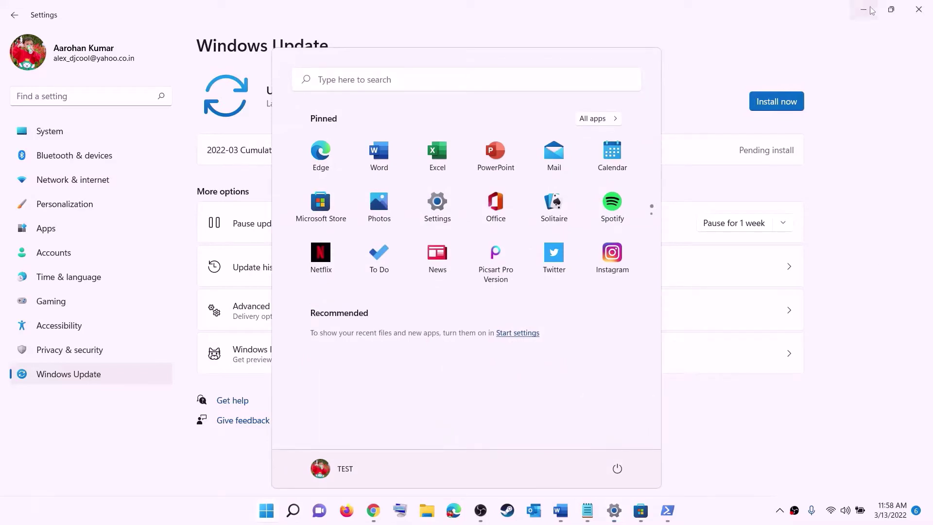
pyautogui.press('Escape')
pyautogui.click(559, 513)
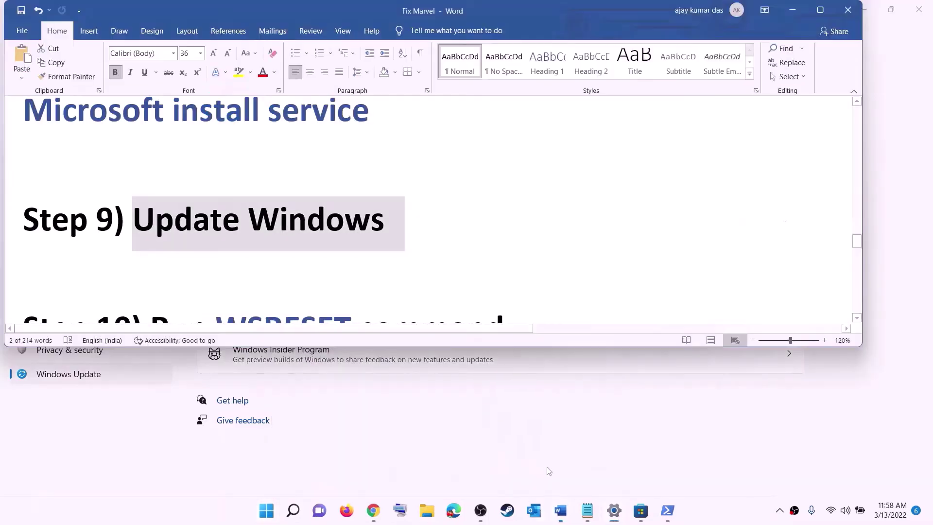
# Copy WSRESET from the notes, run it from Start search, and move its console aside
pyautogui.scroll(-3, 279, 264)
pyautogui.doubleClick(283, 230)
pyautogui.hotkey('ctrl', 'c')
pyautogui.click(263, 519)
pyautogui.hotkey('ctrl', 'v')
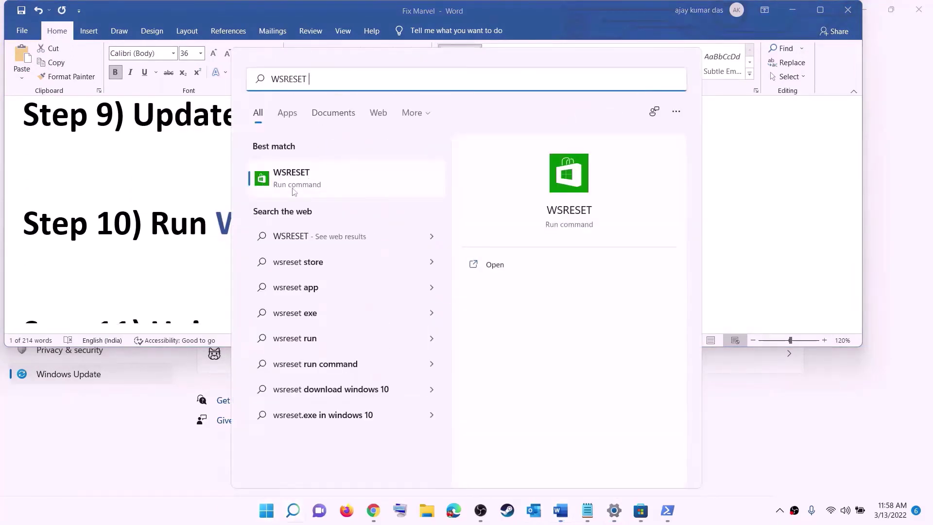
pyautogui.click(303, 189)
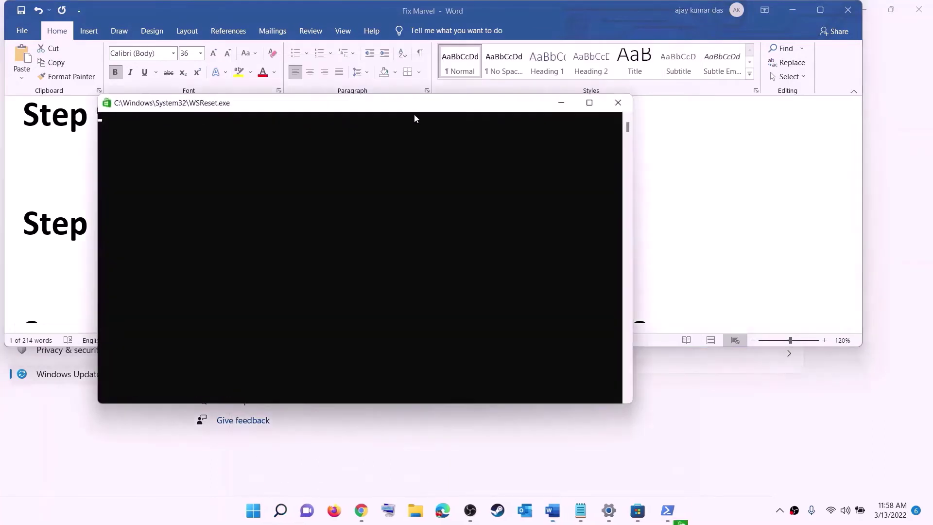
pyautogui.moveTo(415, 116); pyautogui.dragTo(539, 165)
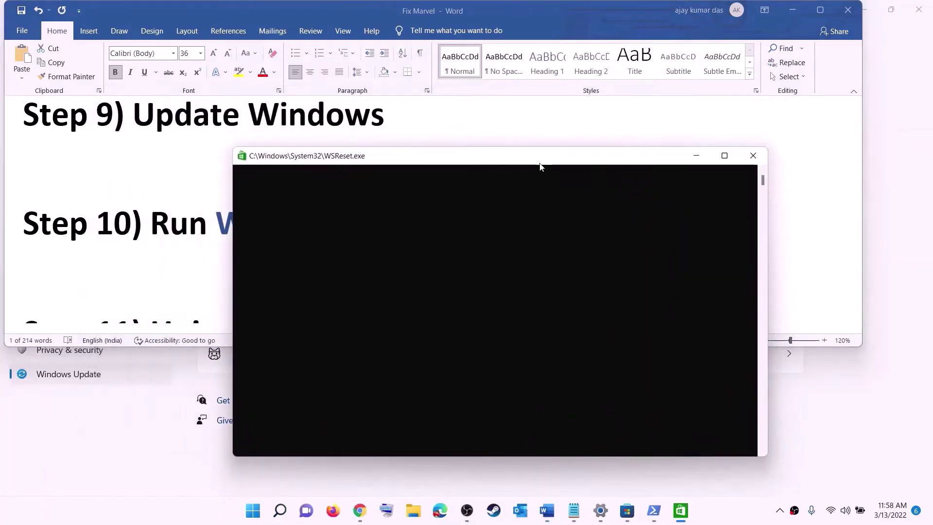